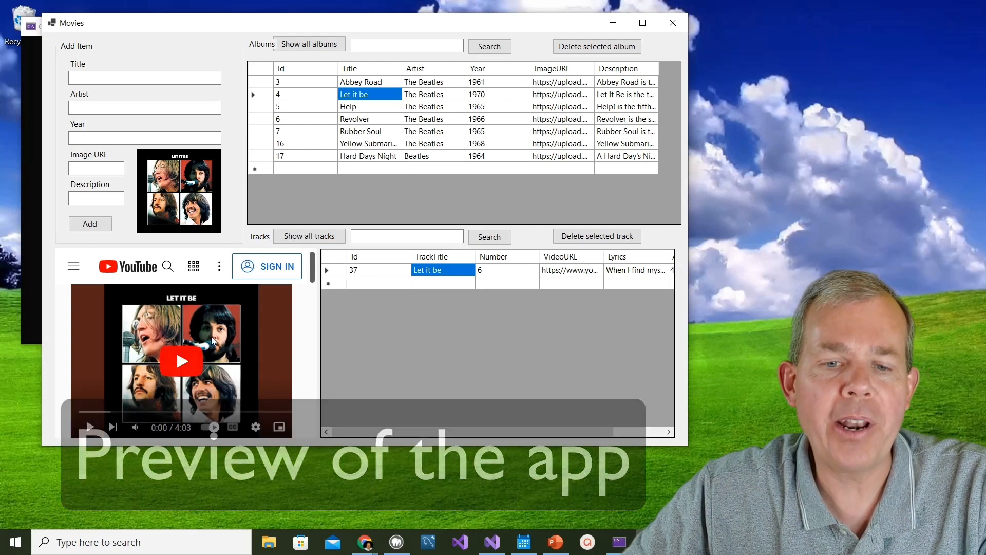
Step: Play the Let it be video, then show the Help, Rubber Soul and Hard Days Night albums with their tracks
left_click(181, 361)
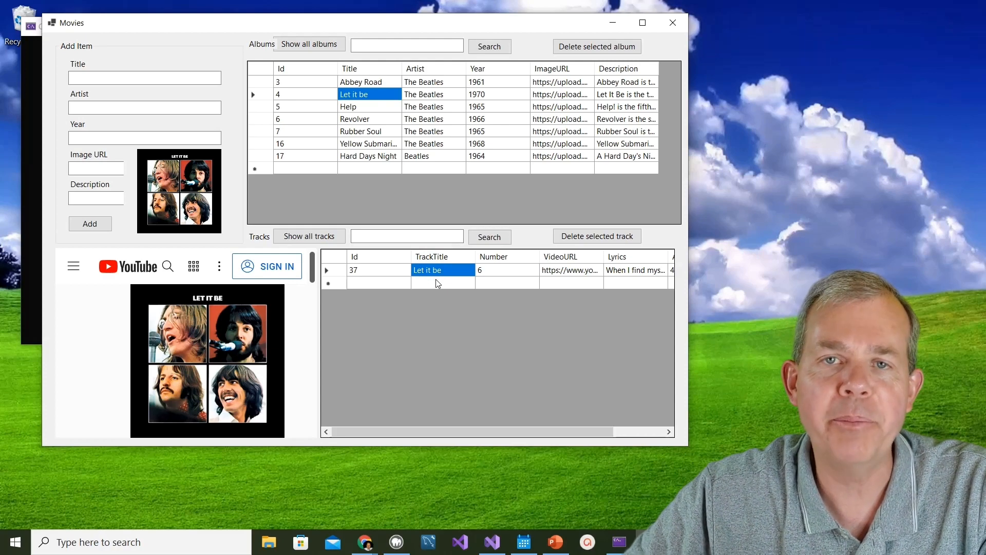
mouse_move(208, 360)
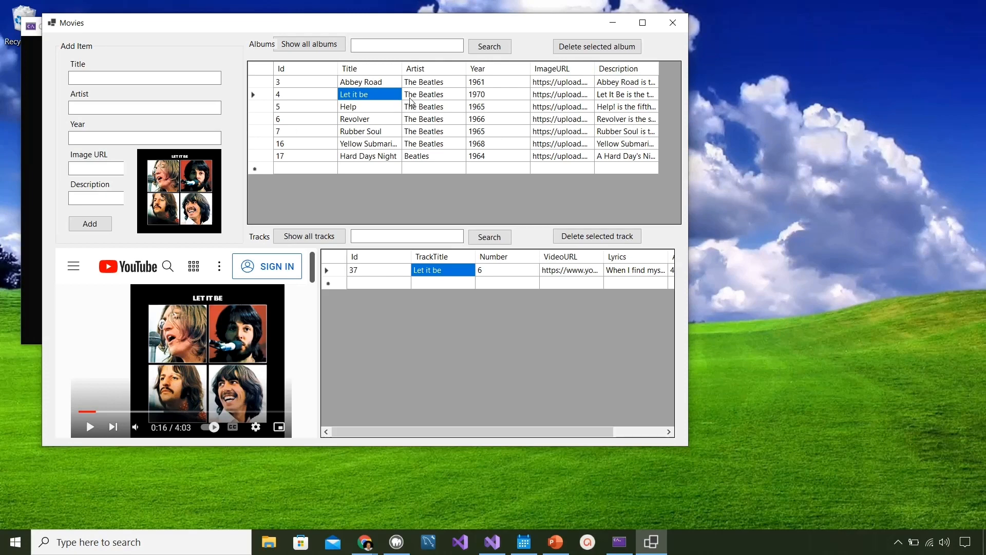
left_click(371, 108)
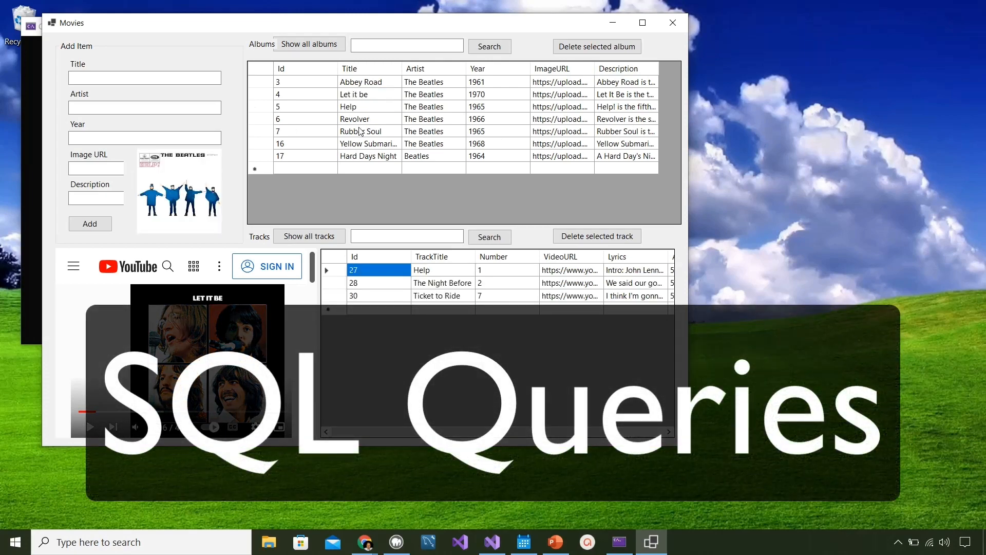
left_click(359, 132)
left_click(352, 155)
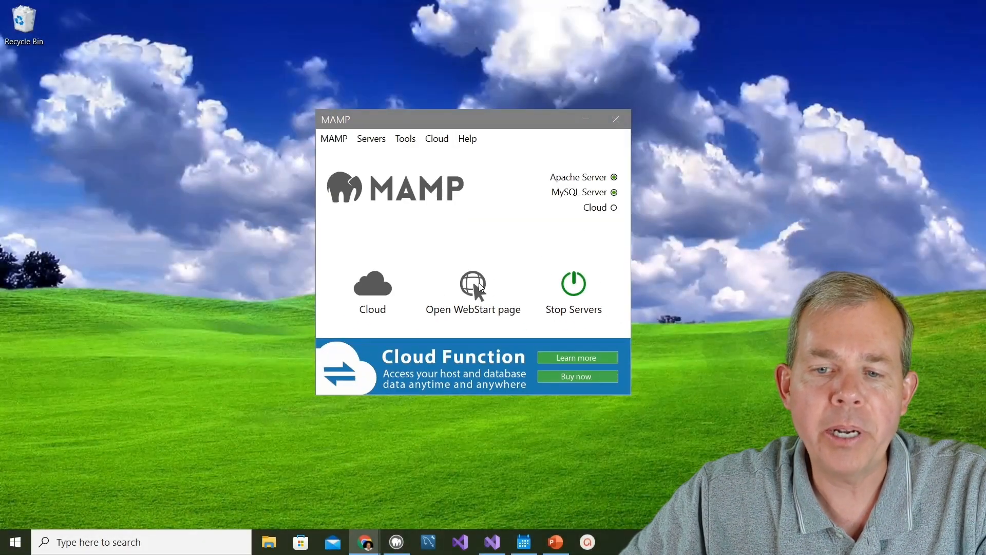
Step: Show the MAMP WebStart page in the browser and select the localhost host name in the address bar
left_click(479, 282)
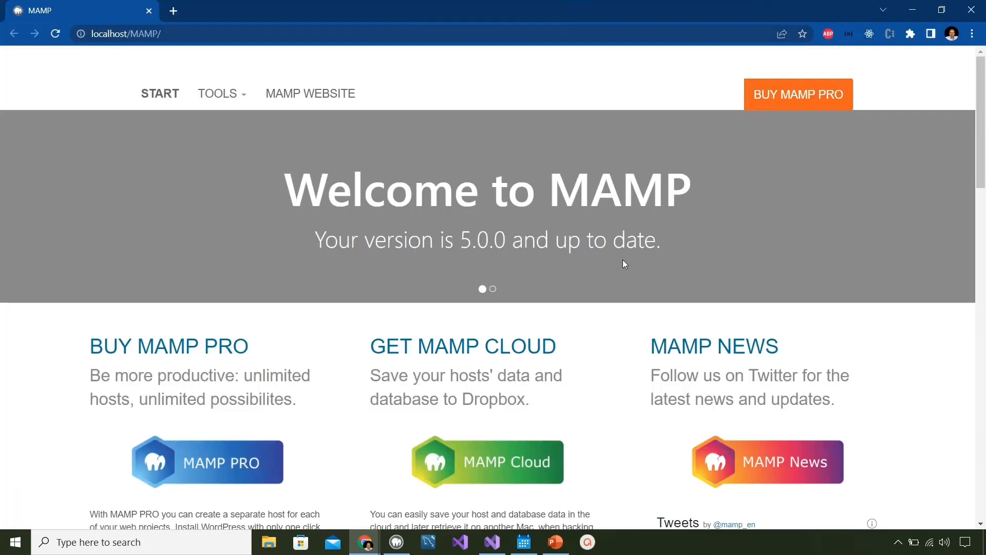
double_click(112, 33)
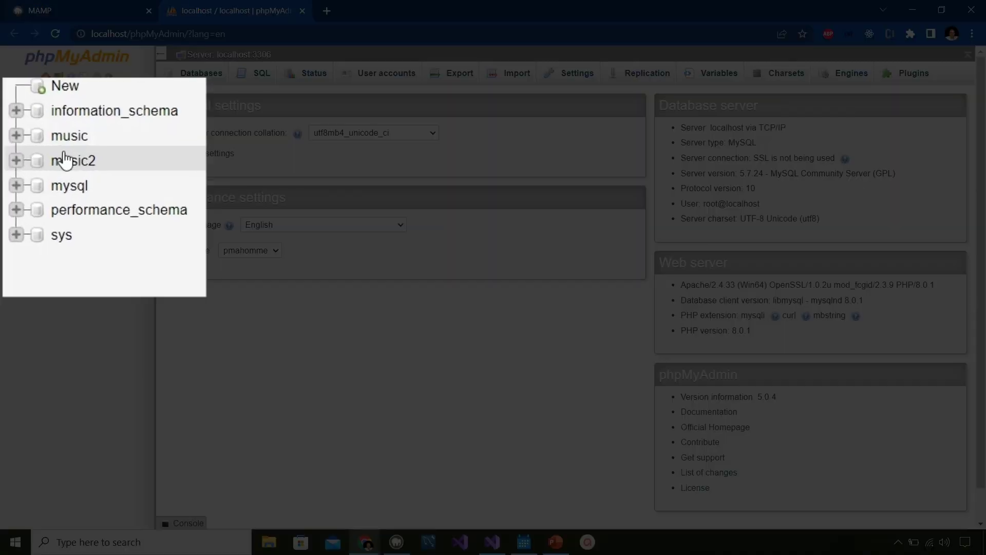
Step: Display the albums table of the music2 database with its seven Beatles albums
left_click(64, 161)
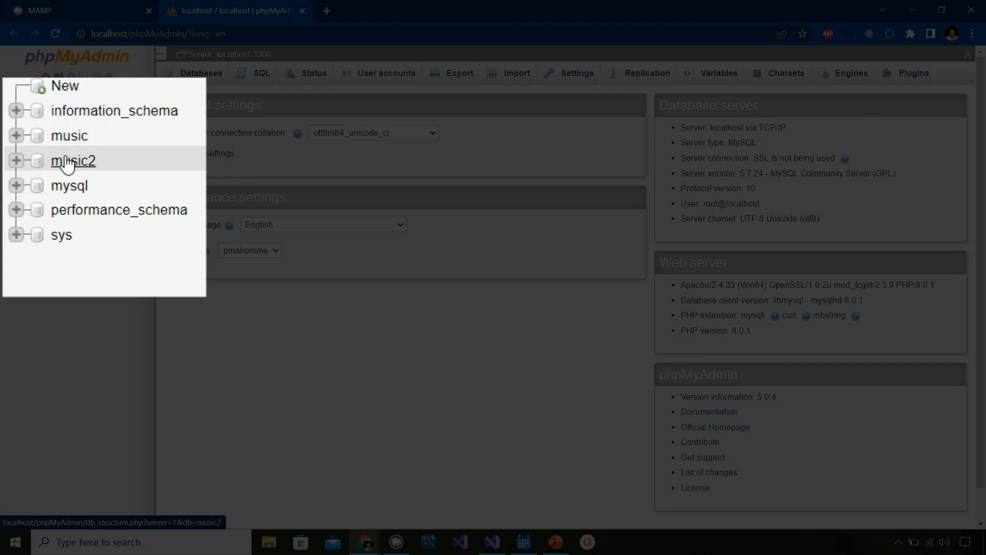
left_click(17, 160)
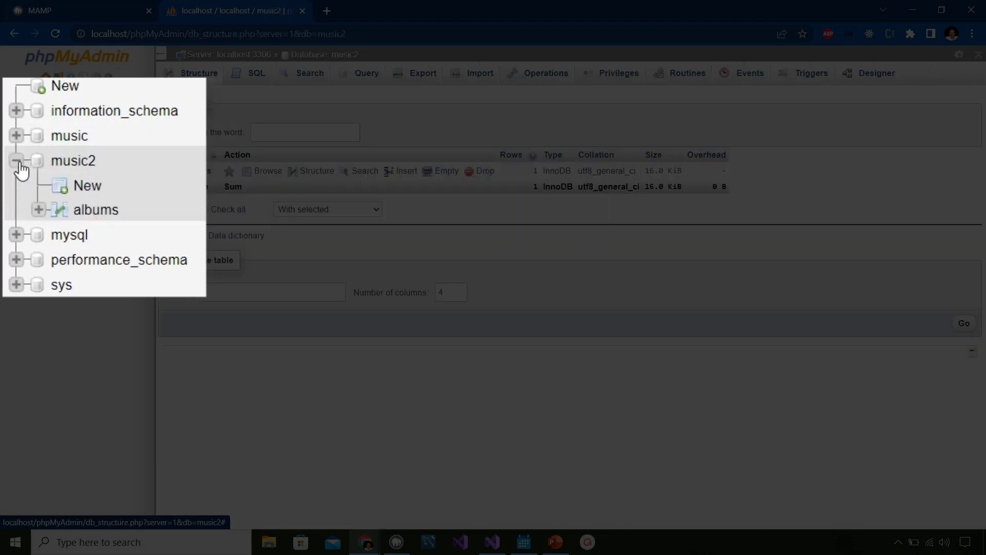
left_click(91, 210)
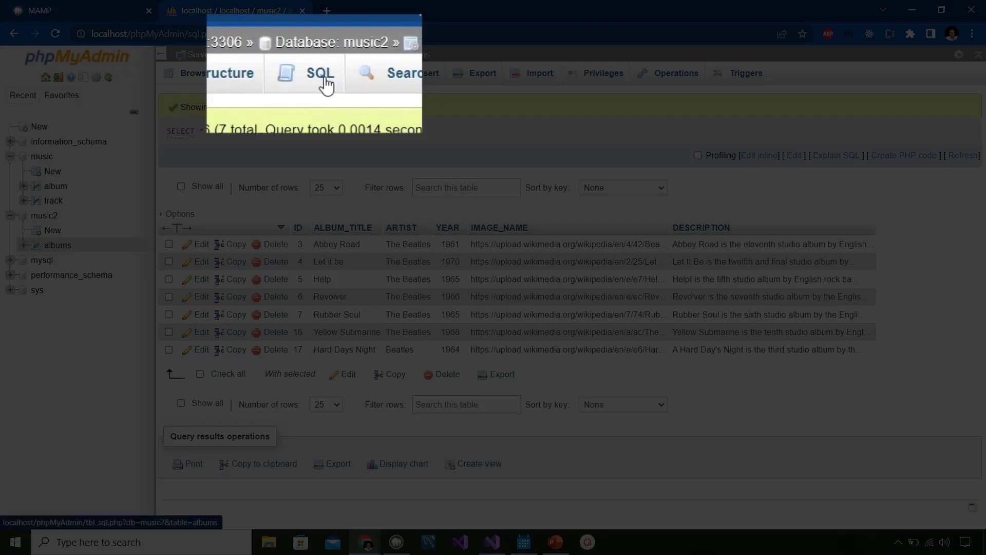
Step: Start an SQL query on albums and enlarge the page zoom so the default query is readable
left_click(317, 73)
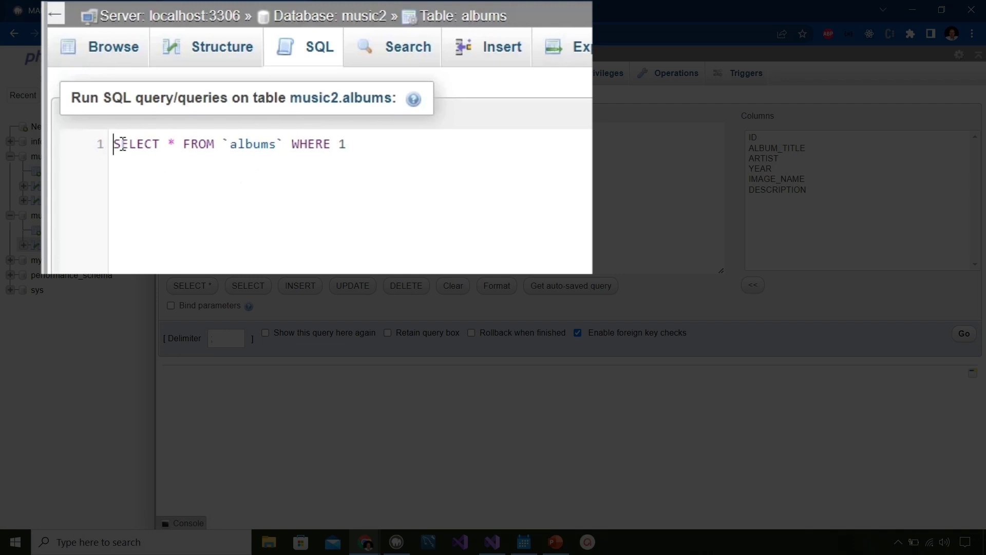
left_click_drag(196, 131, 354, 141)
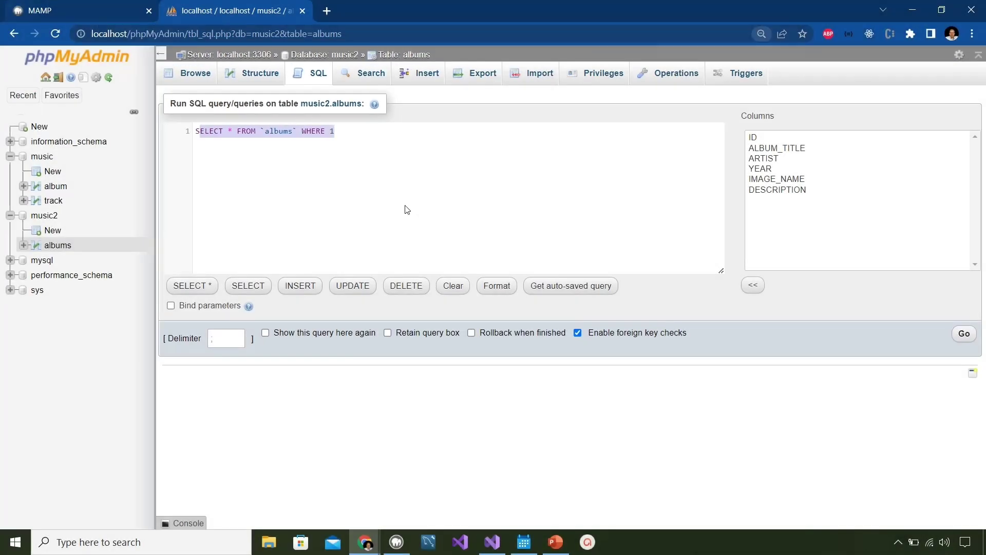
key("ctrl+minus")
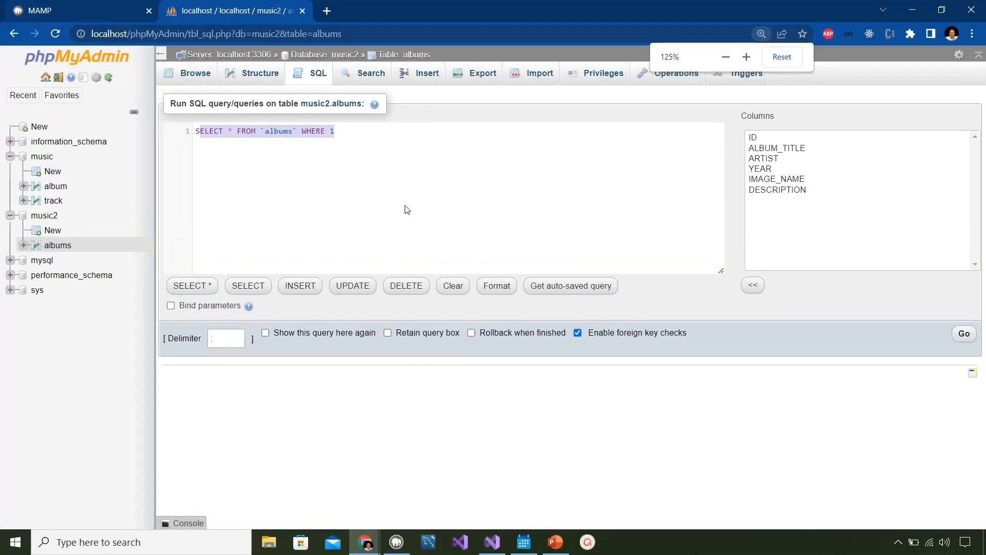
key("ctrl+plus")
key("ctrl+plus")
key("ctrl+plus")
key("ctrl+minus")
key("ctrl+minus")
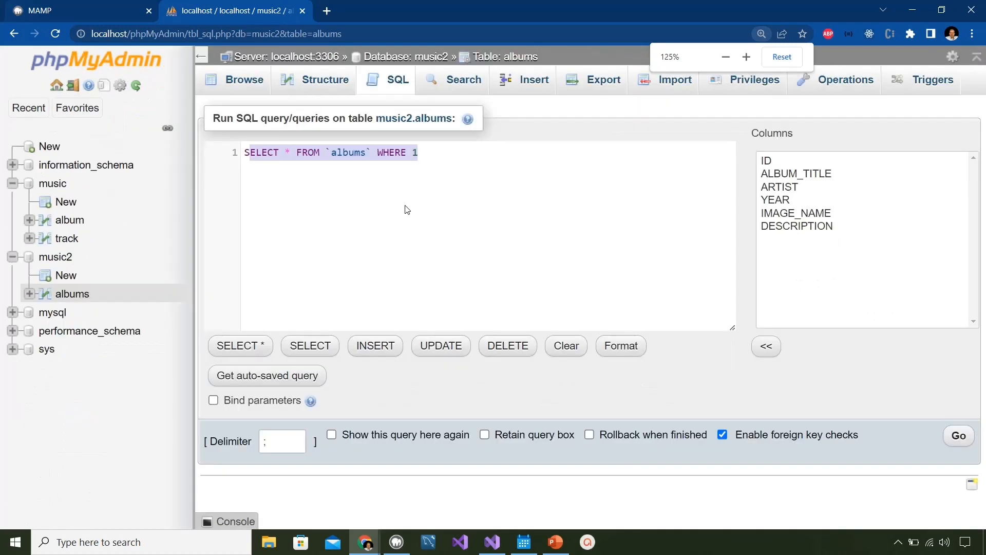
left_click(370, 190)
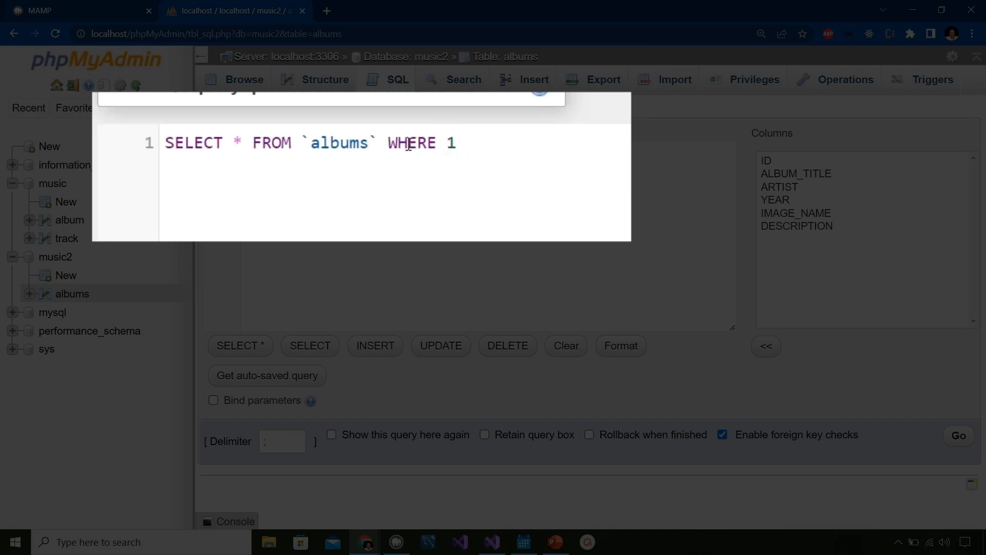
Step: Run SELECT * FROM albums with the WHERE 1 clause removed, returning all seven albums
left_click_drag(384, 142, 465, 143)
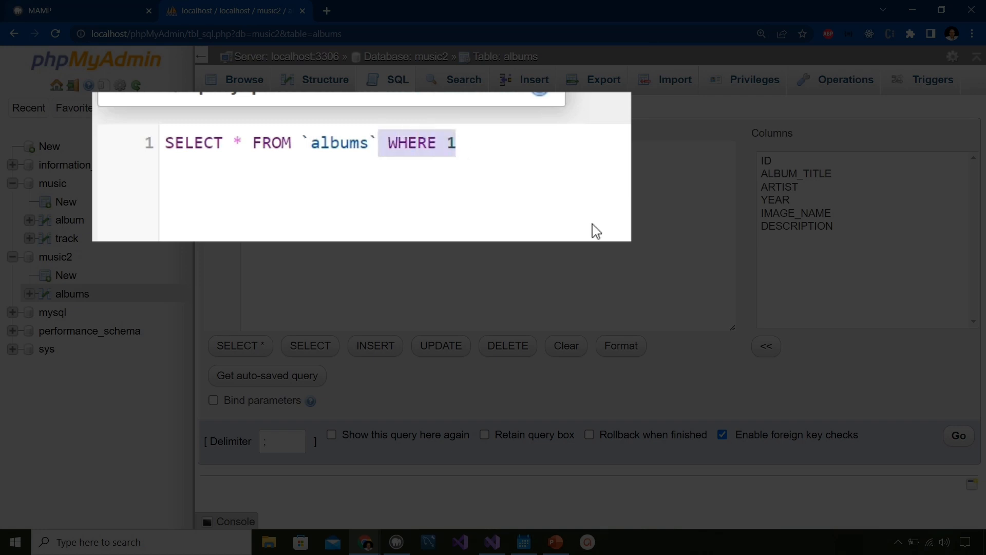
key("BackSpace")
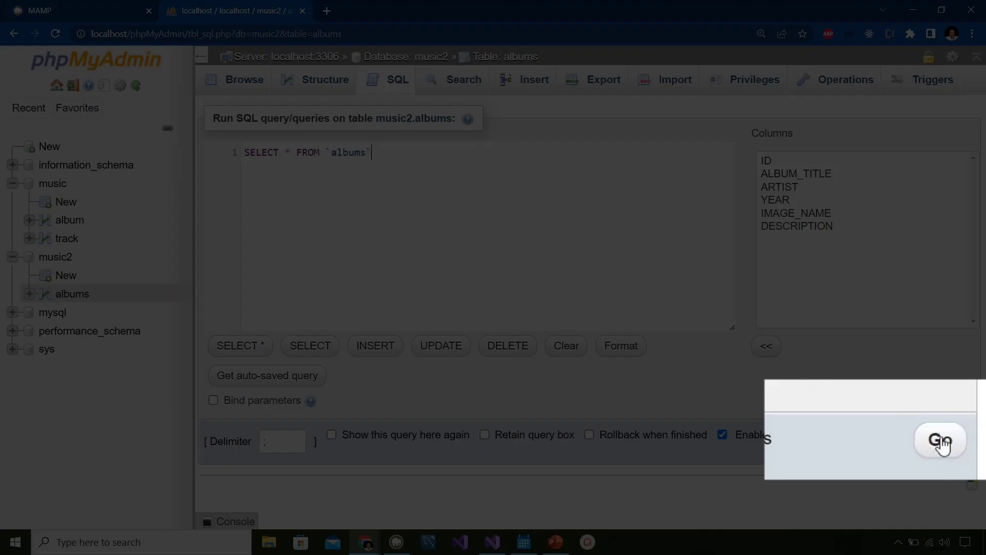
left_click(959, 436)
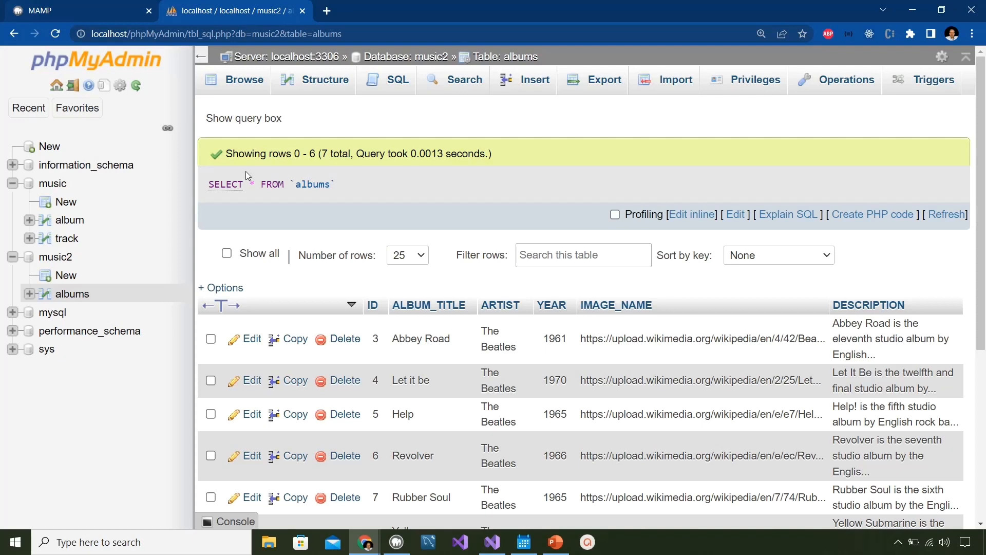
scroll(366, 283, "down", 3)
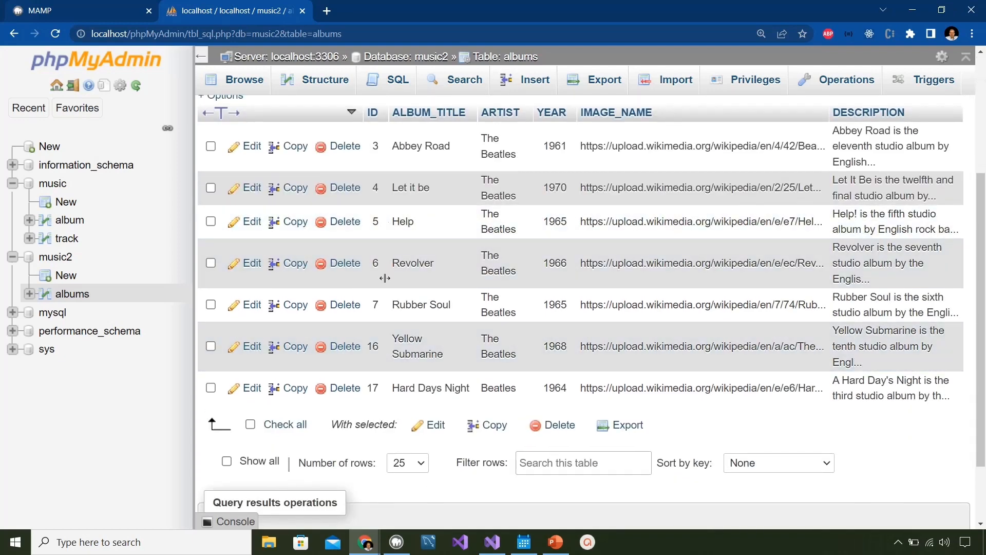
scroll(407, 249, "up", 3)
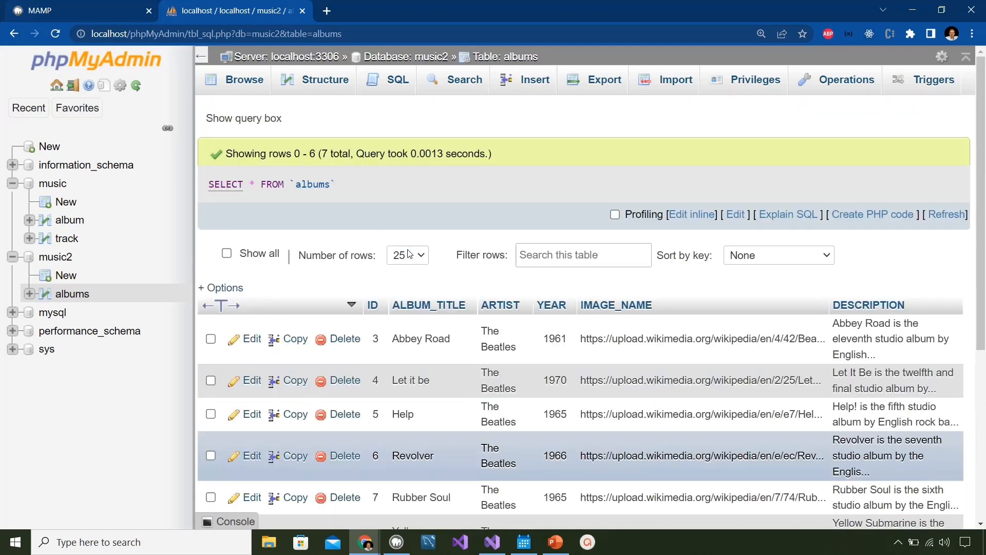
Step: Run the albums query with WHERE ID=3, returning only Abbey Road
left_click(393, 84)
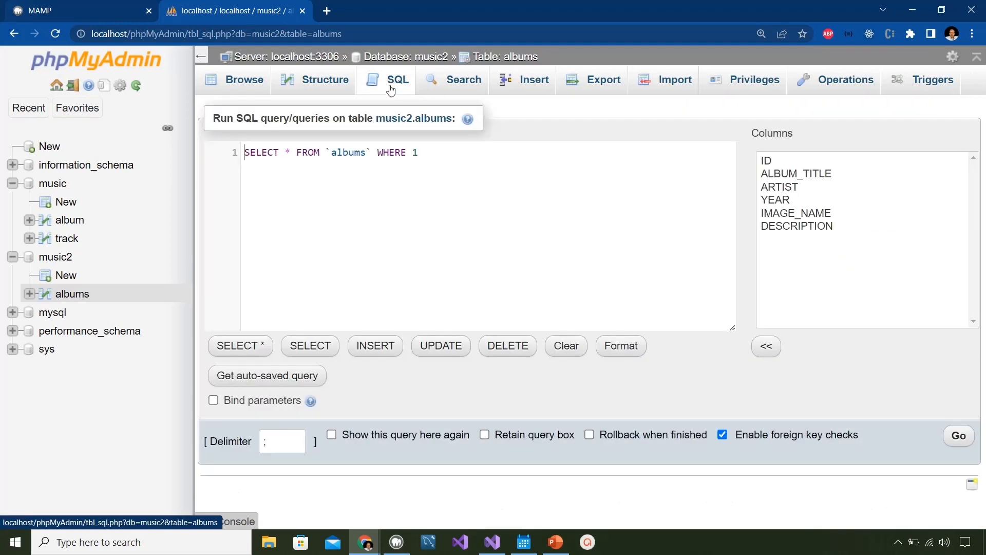
left_click(429, 163)
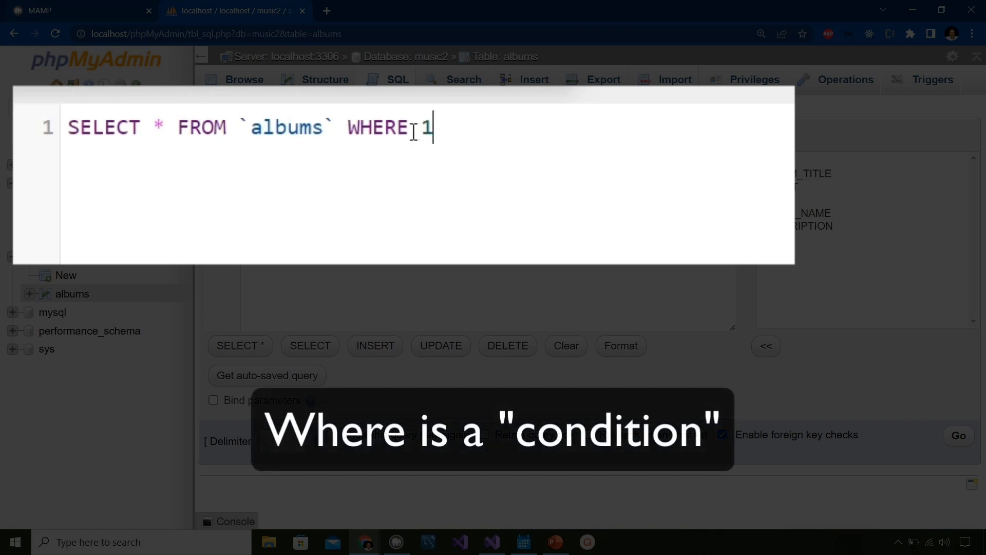
key("BackSpace")
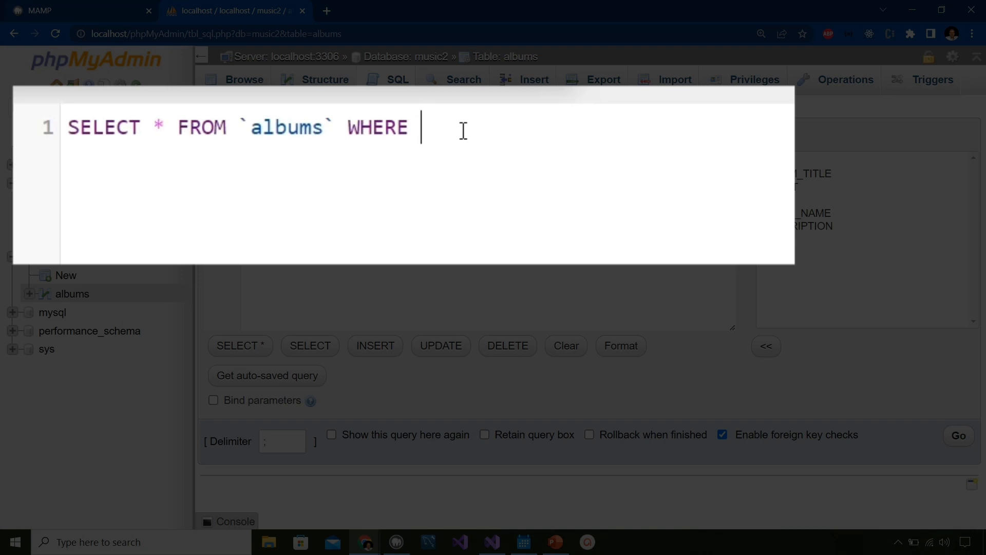
type("i")
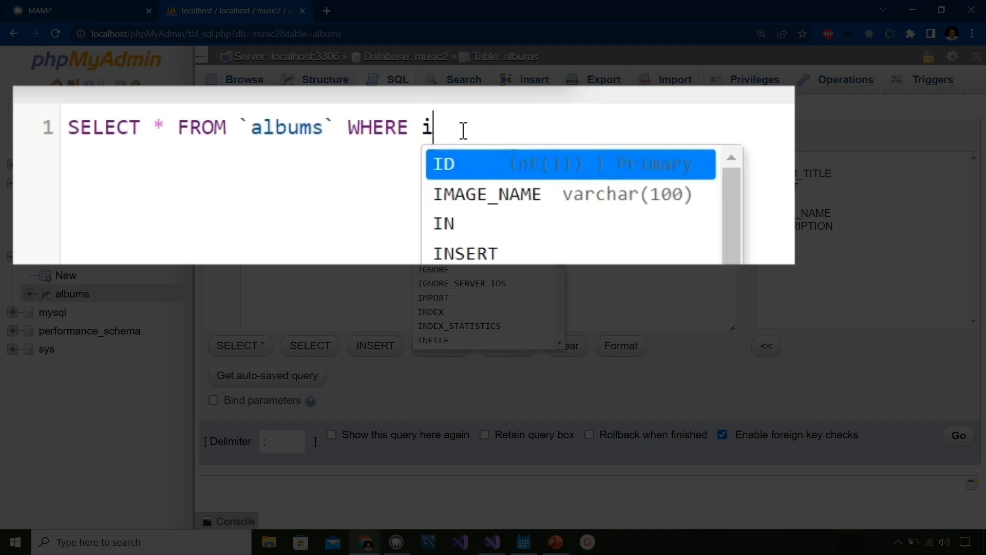
key("Return")
type("=")
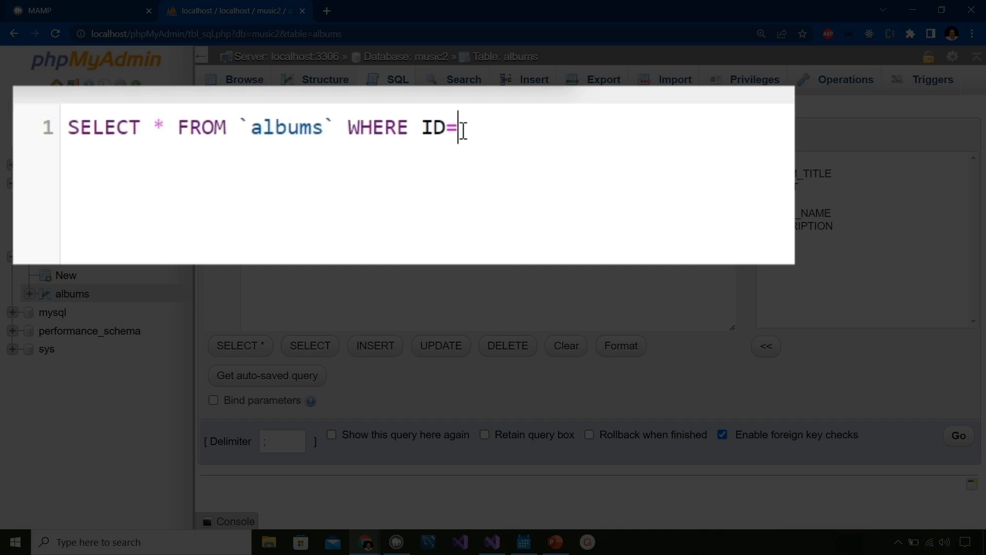
type("3")
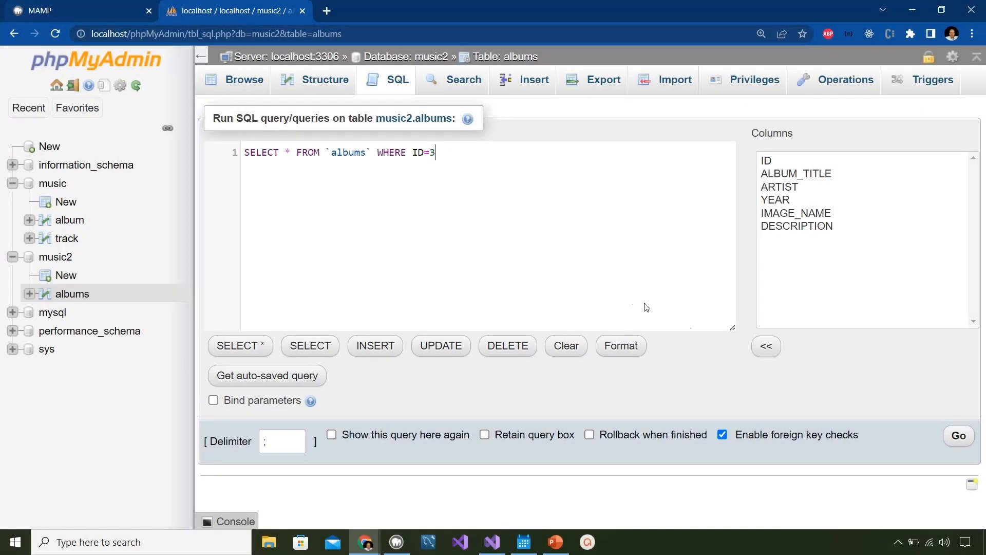
left_click(959, 435)
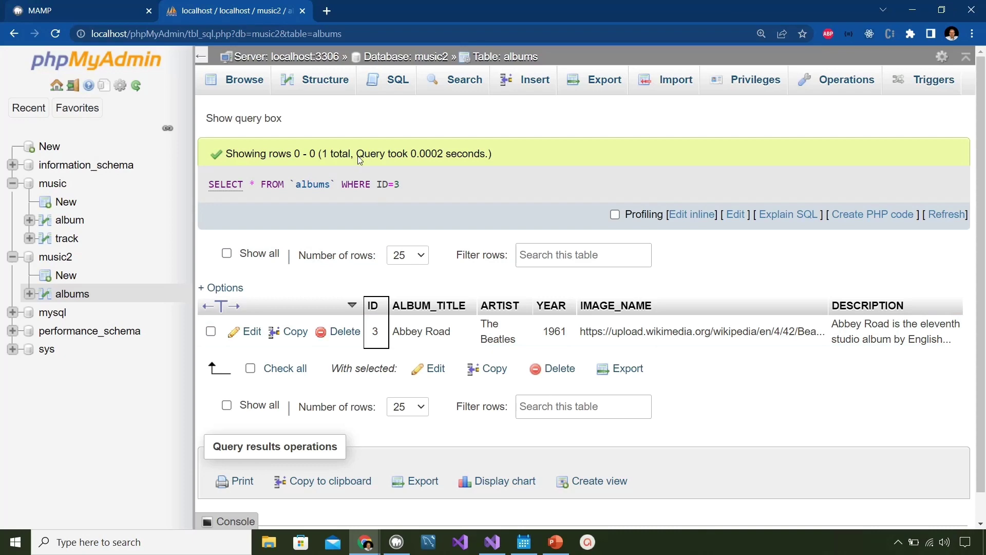
Step: Run the albums query with WHERE id=17
left_click(398, 80)
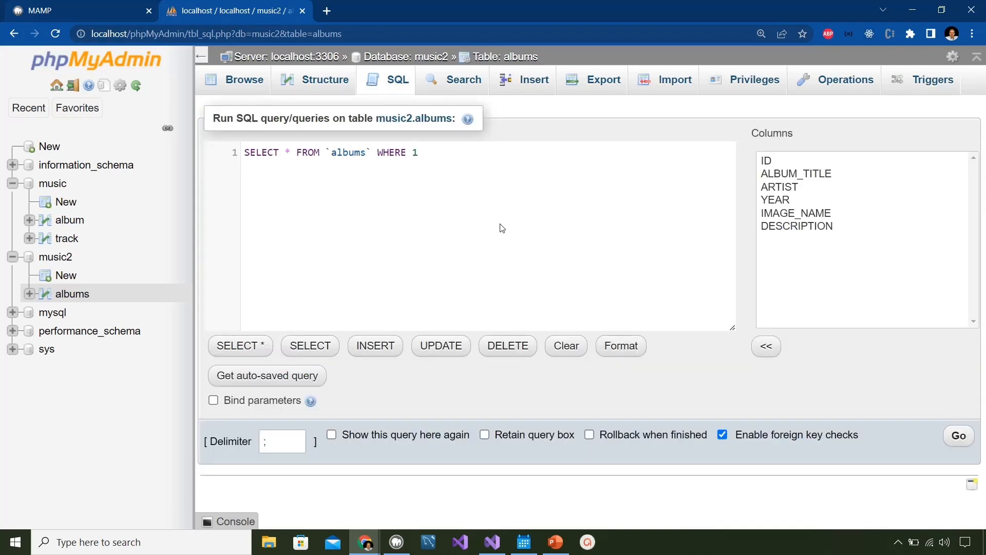
key("BackSpace")
type("i")
type("d")
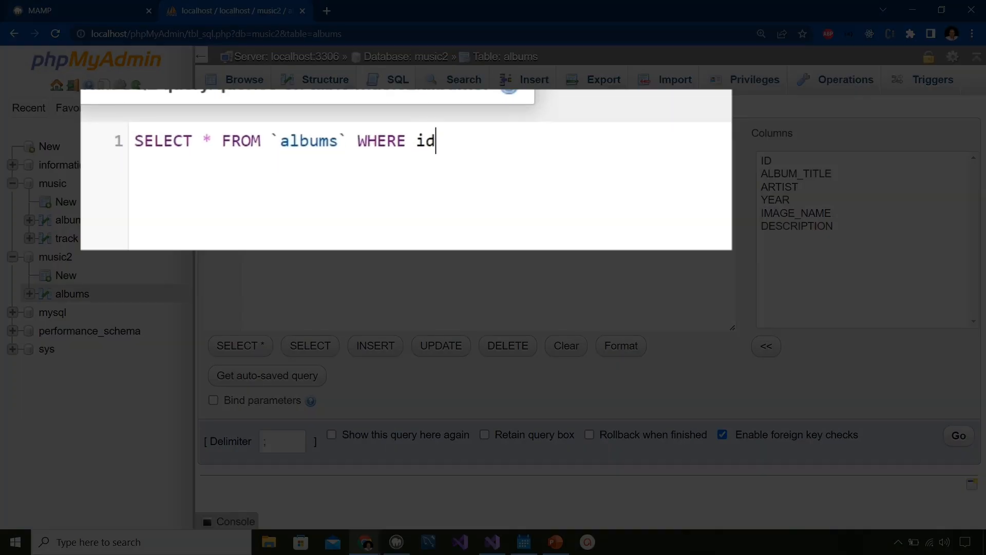
type("=")
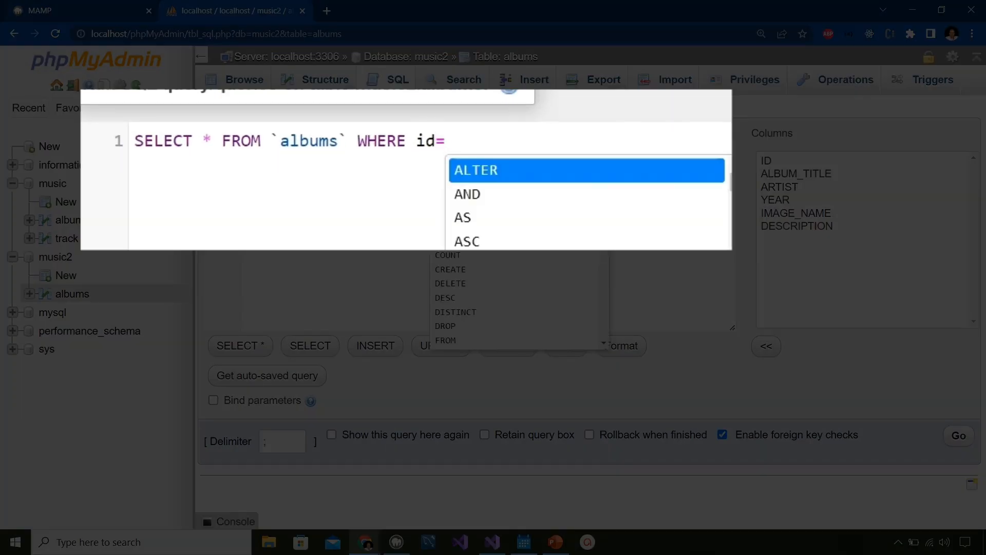
type("17")
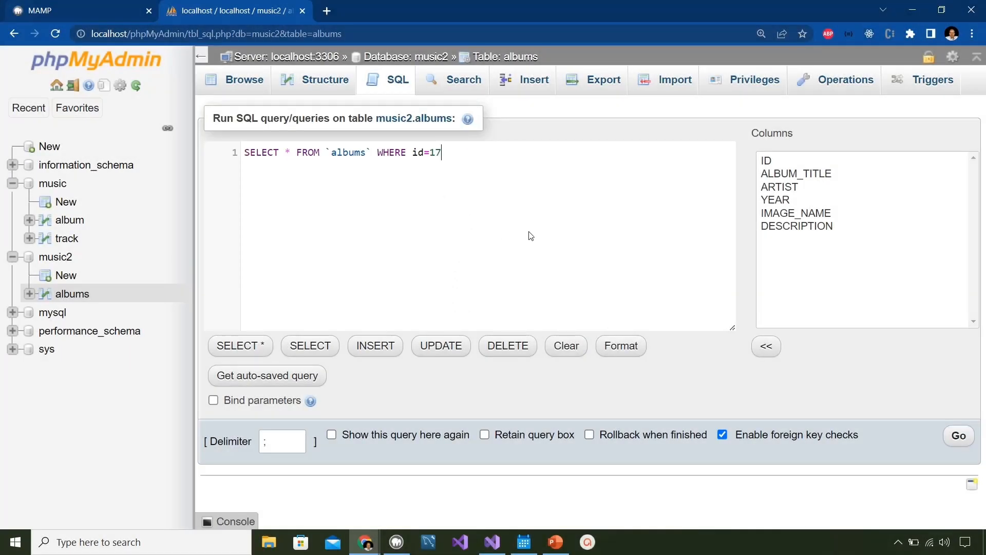
left_click(957, 436)
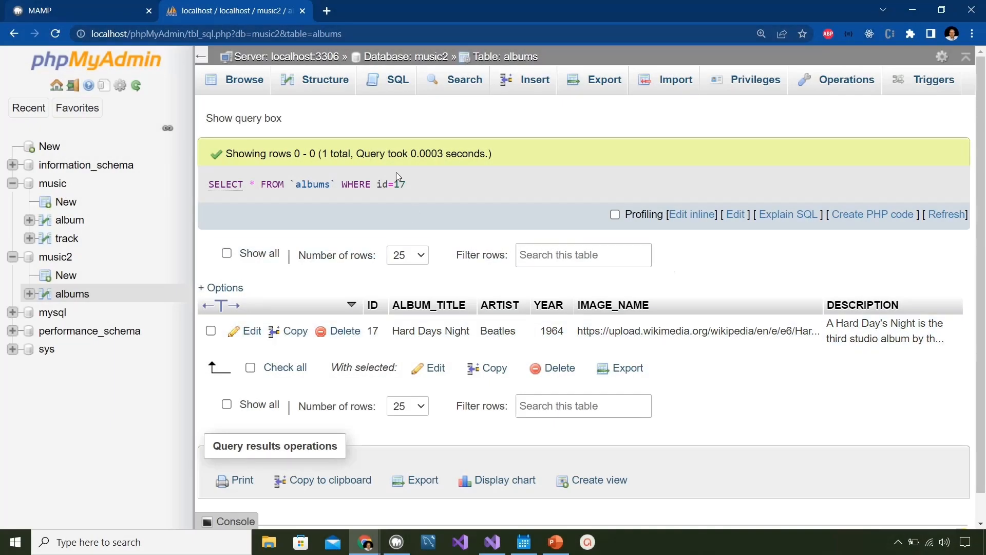
Step: Run the albums query with WHERE id > 10, returning Yellow Submarine and Hard Days Night
left_click(396, 80)
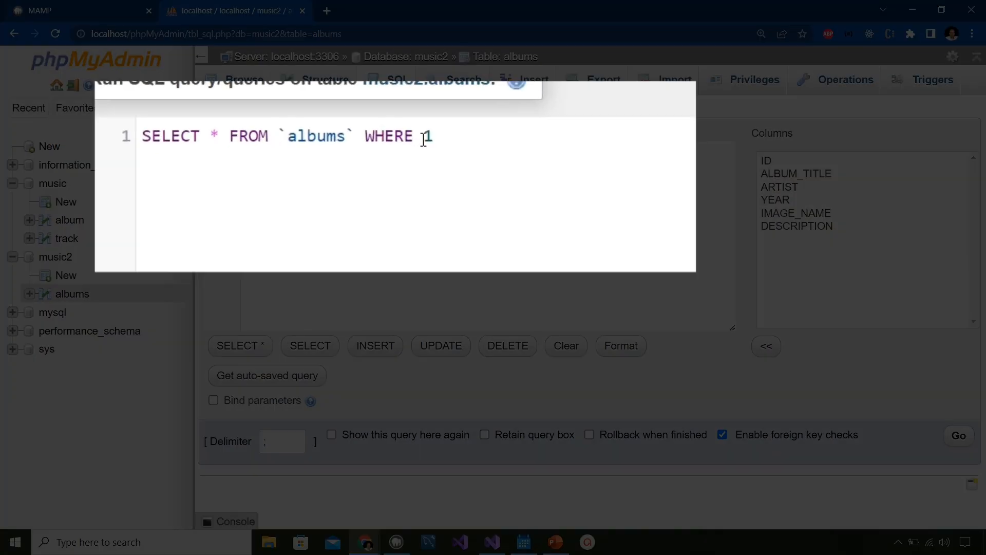
double_click(414, 152)
type("id ")
type("> ")
type("10")
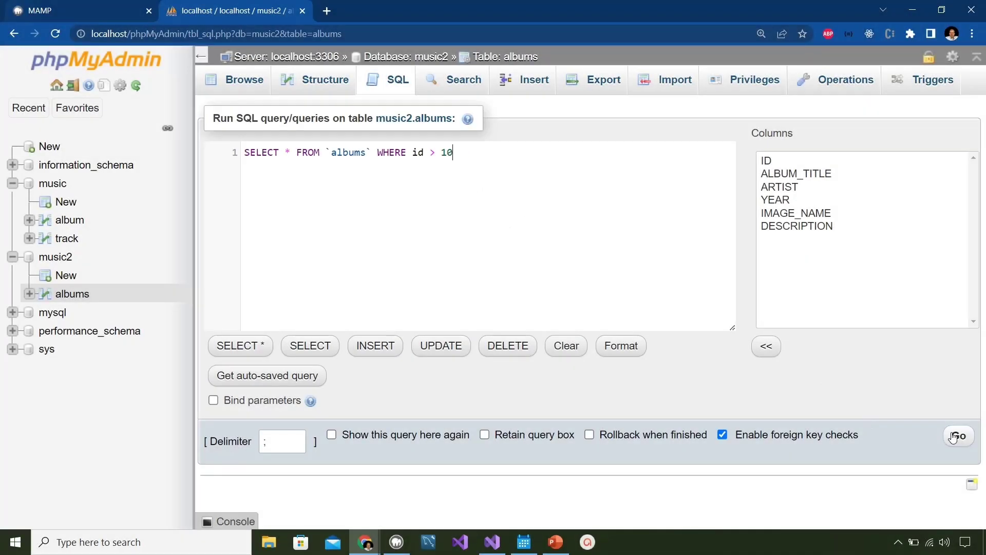
left_click(958, 435)
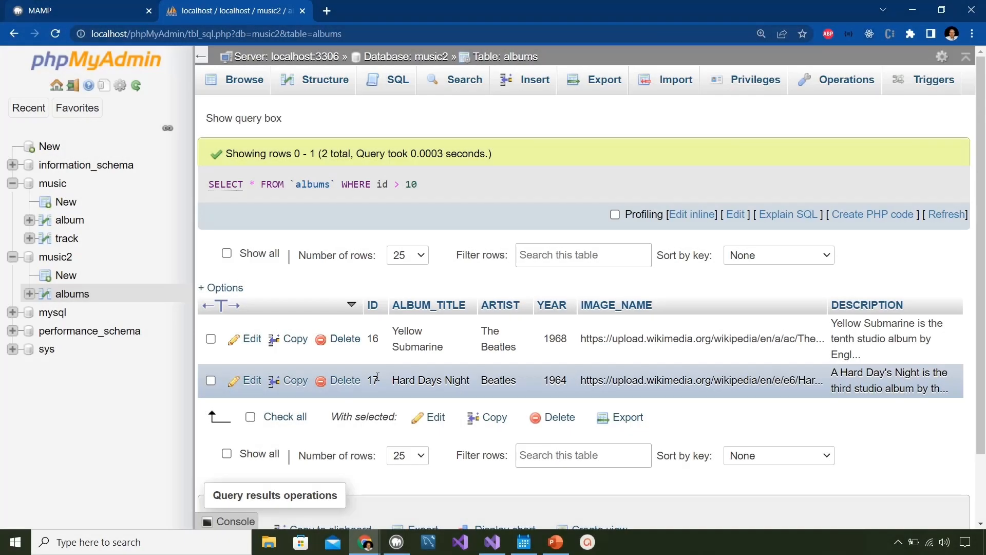
Step: Run the albums query with WHERE id < 10, returning five albums, and return to the SQL editor
left_click(398, 79)
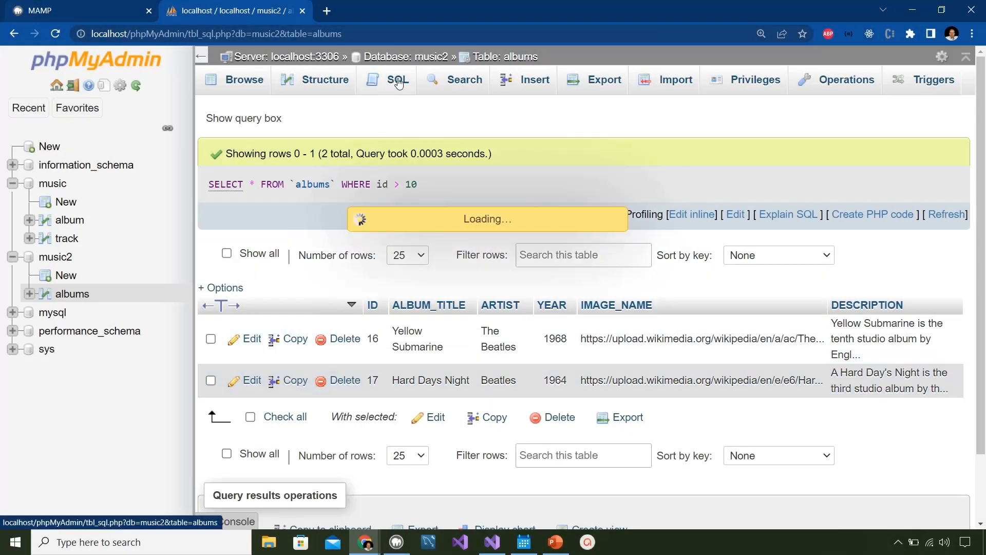
double_click(414, 151)
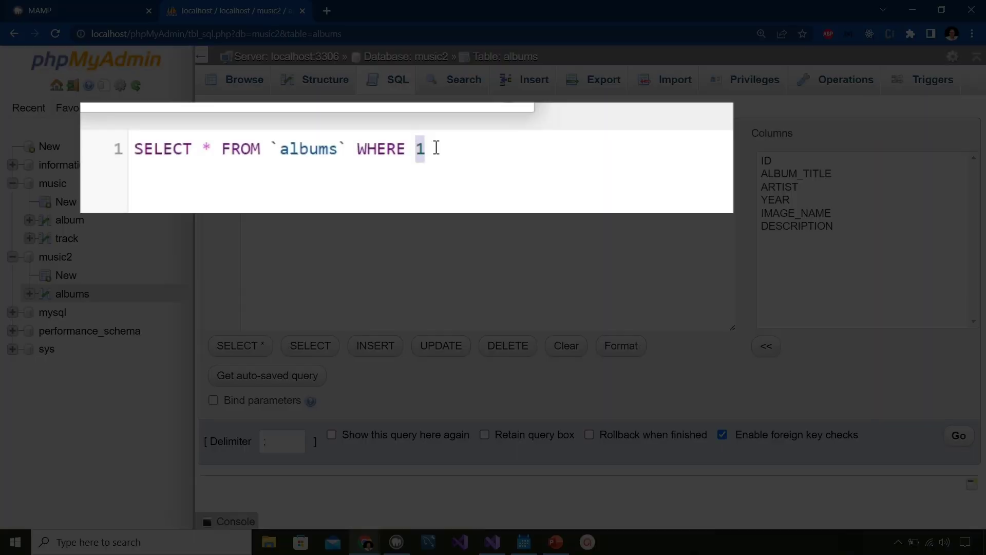
type("id")
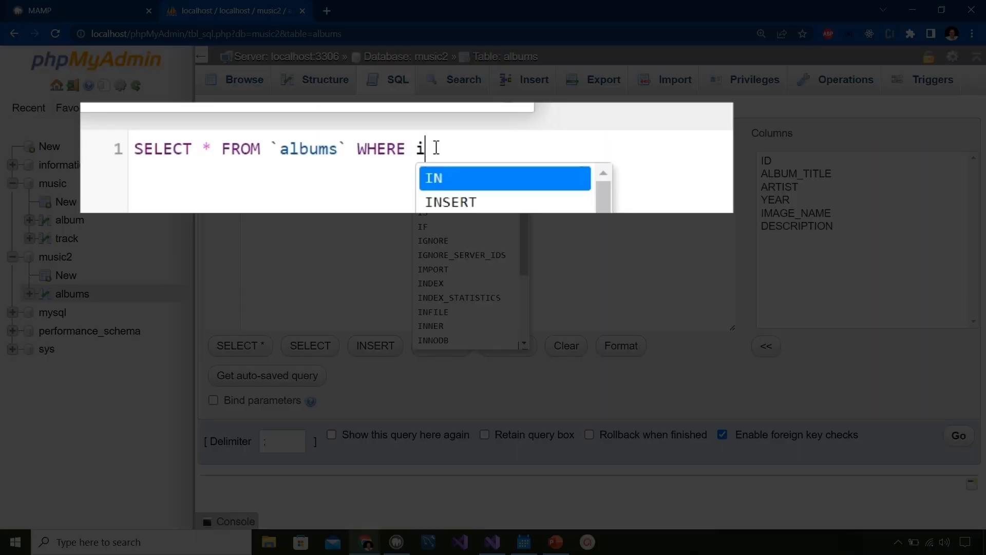
type("b")
key("BackSpace")
type("<")
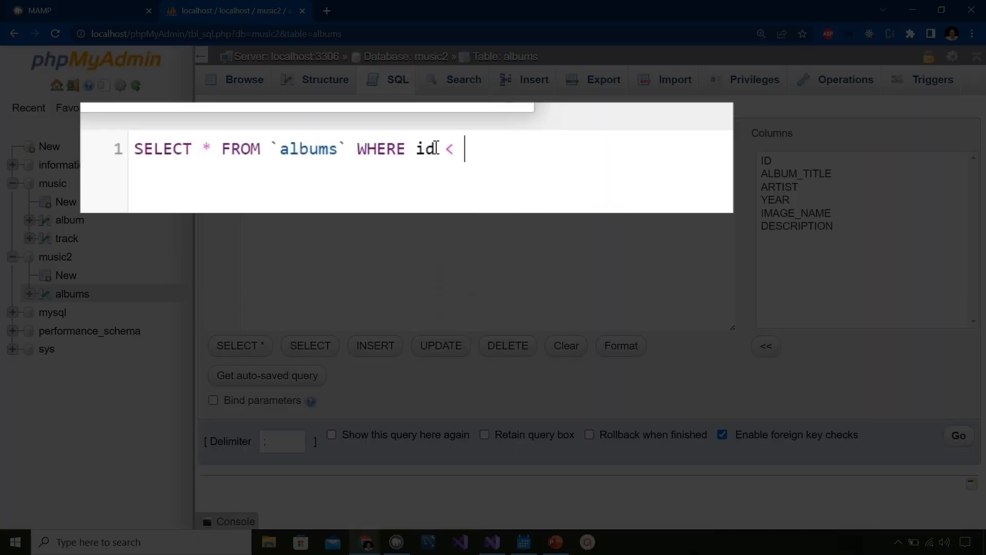
type(" 10")
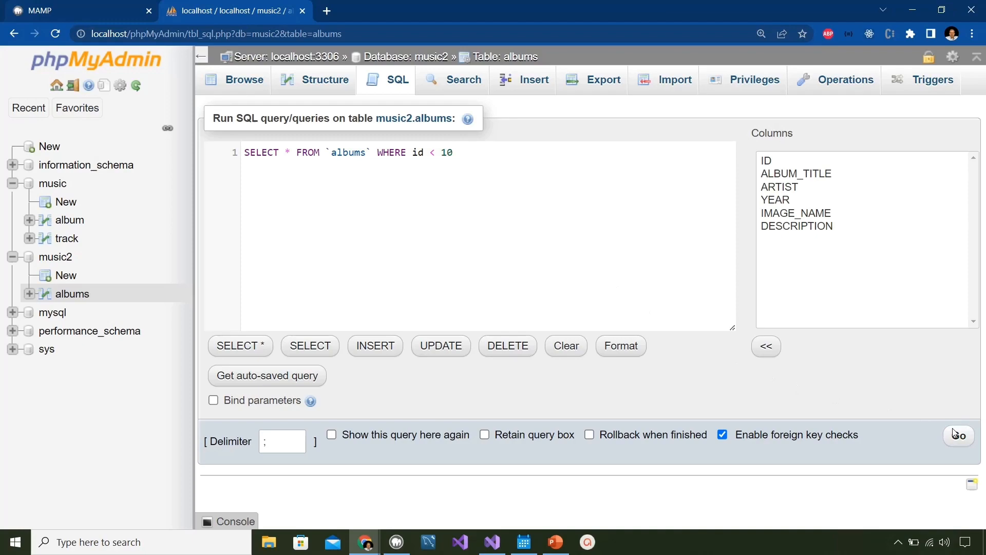
left_click(958, 434)
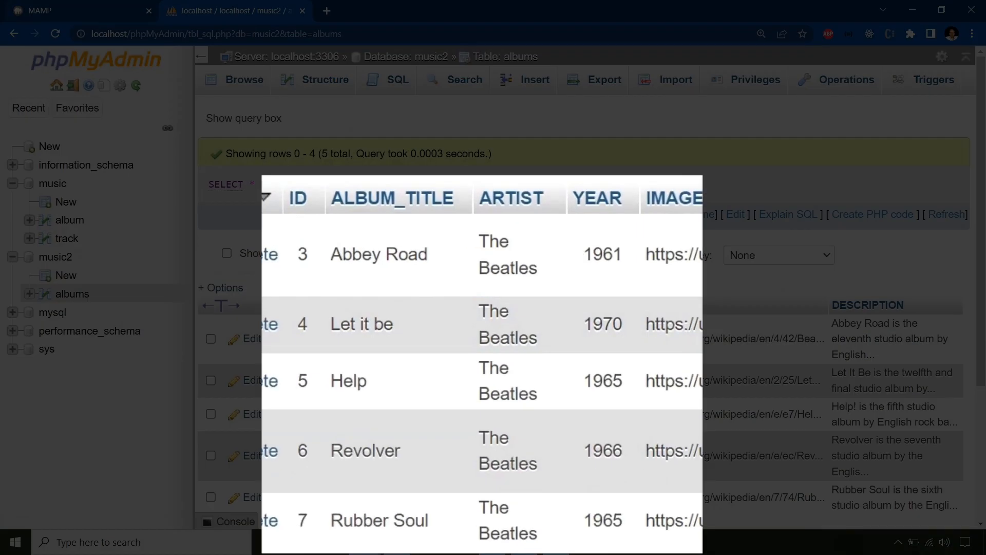
scroll(382, 308, "down", 3)
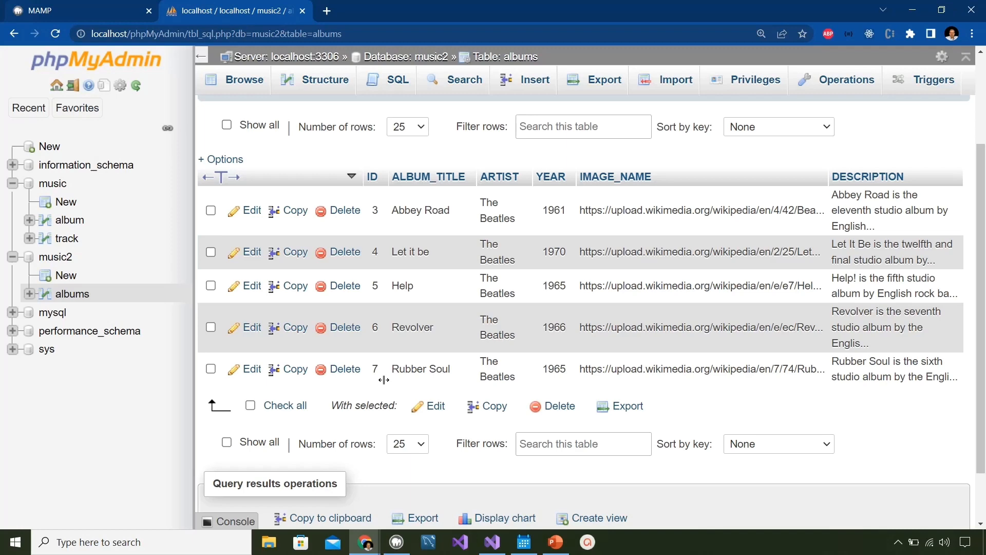
left_click(397, 80)
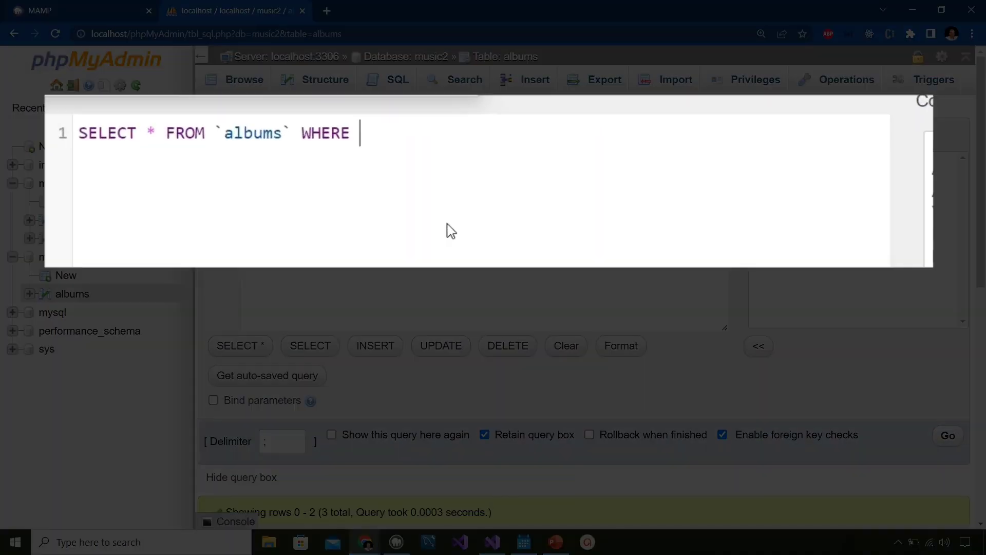
type("A")
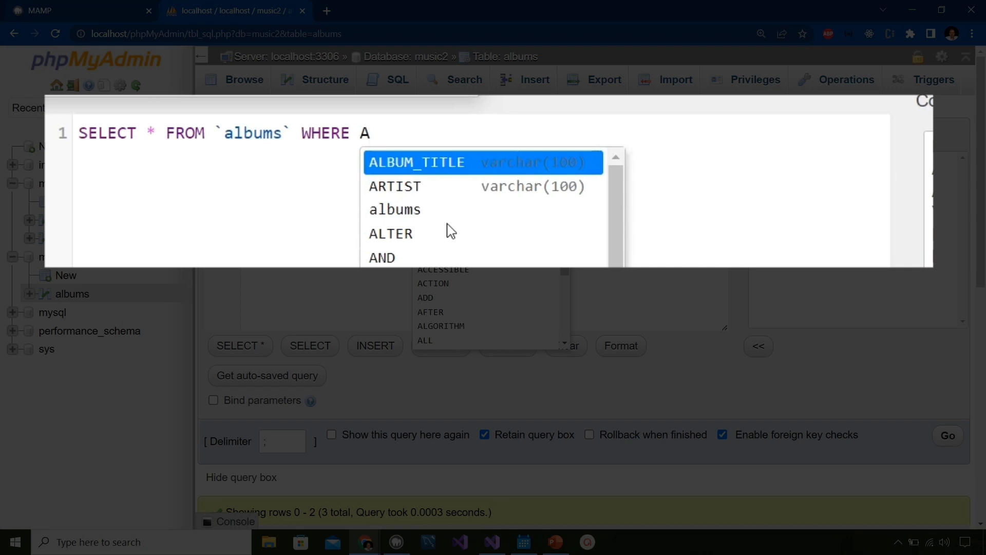
type("l")
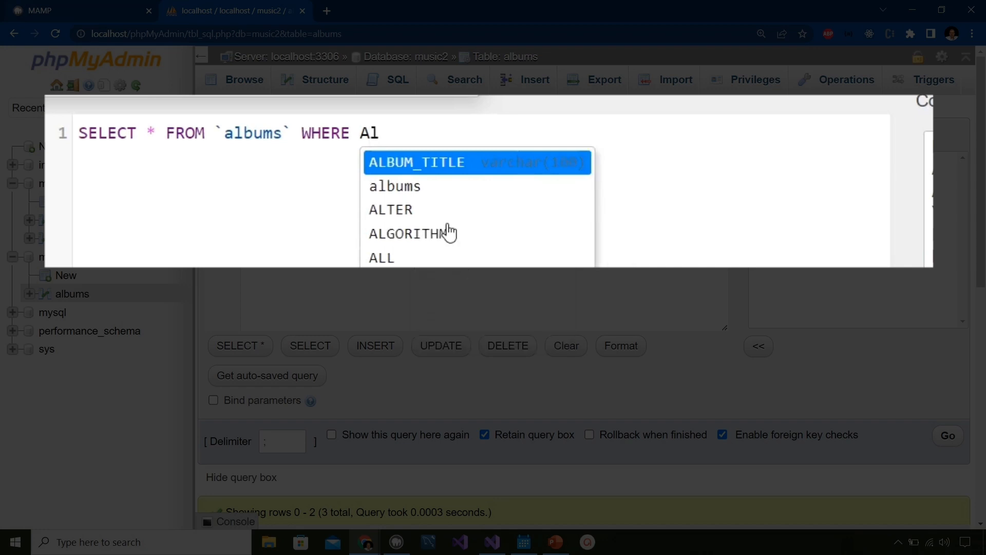
Step: Write the condition ALBUM_TITLE LIKE "a" using the autocompleted ALBUM_TITLE column
key("Return")
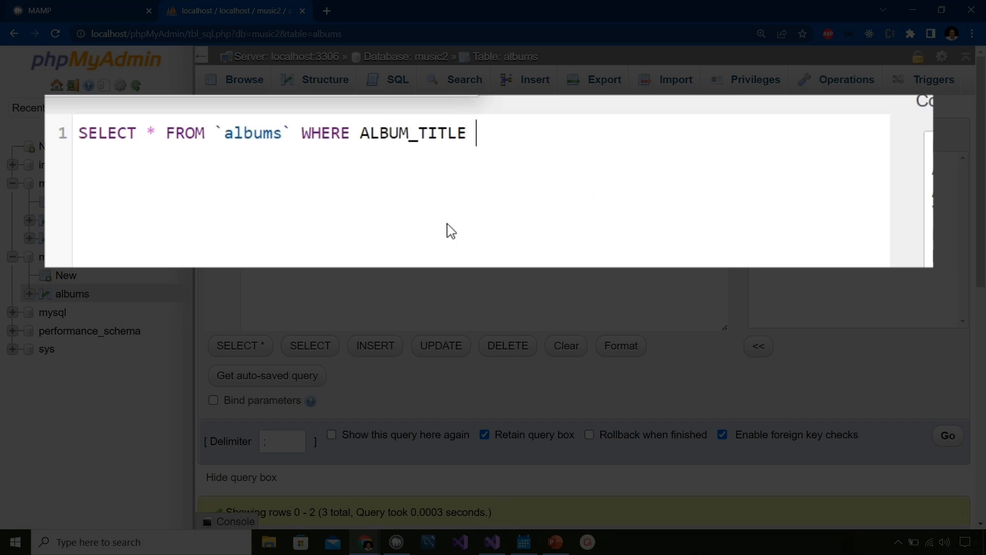
type("LI")
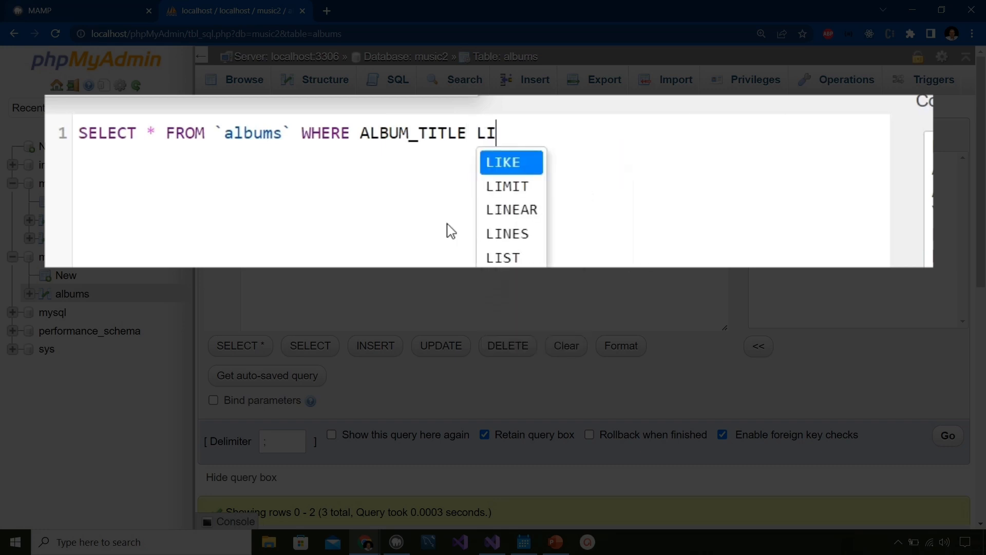
type("KE")
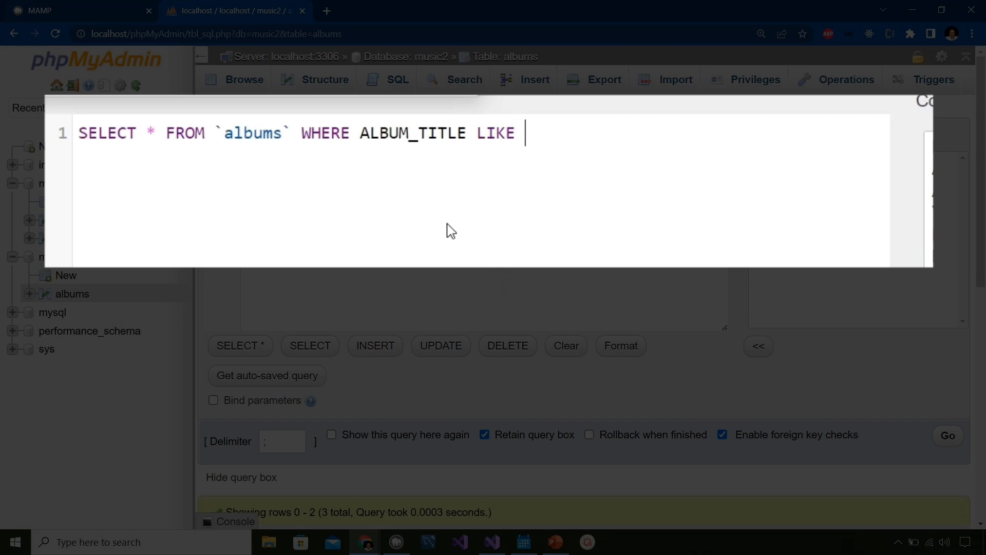
type(" \"")
type("a")
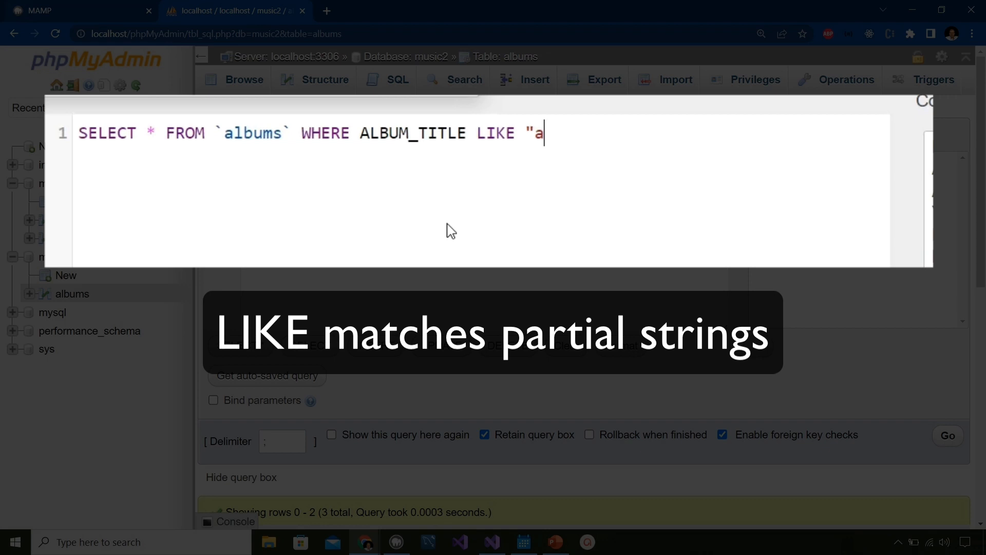
type("\"")
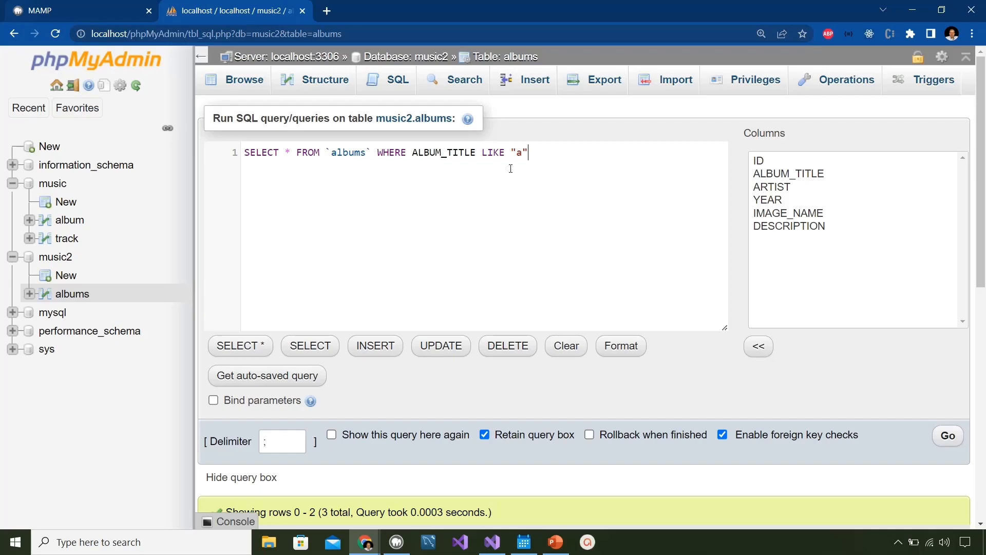
Step: Keep Retain query box on and run the ALBUM_TITLE LIKE "a" query, returning zero rows
left_click(485, 435)
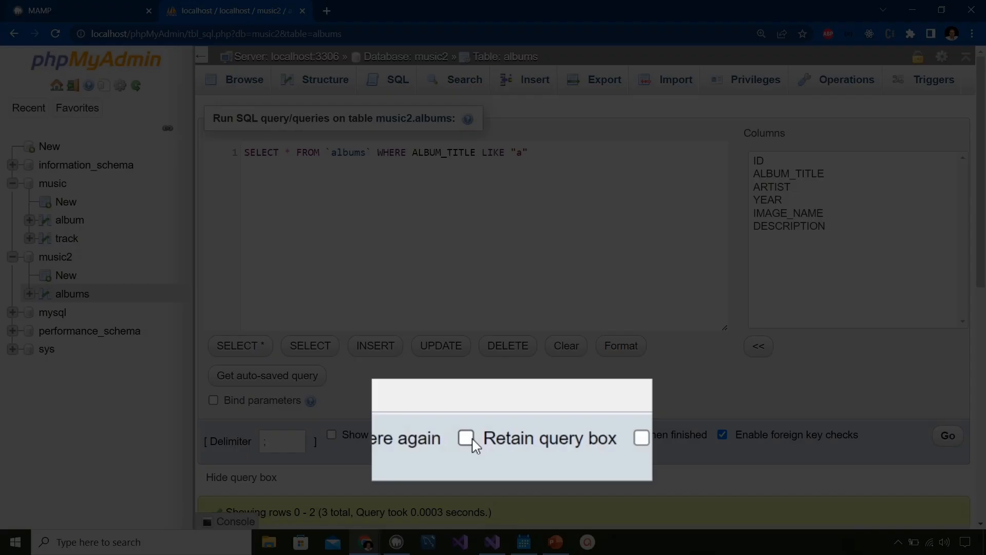
left_click(466, 438)
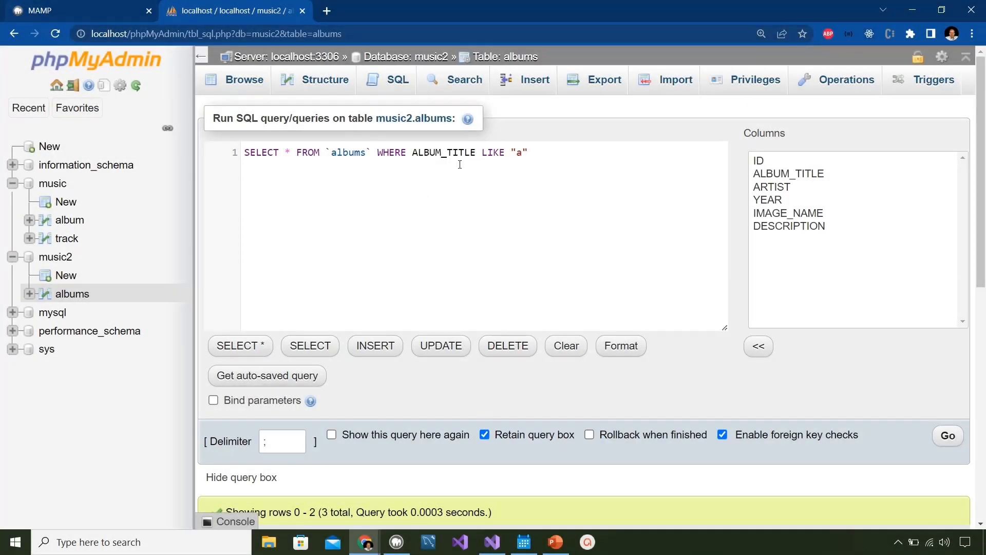
left_click(947, 436)
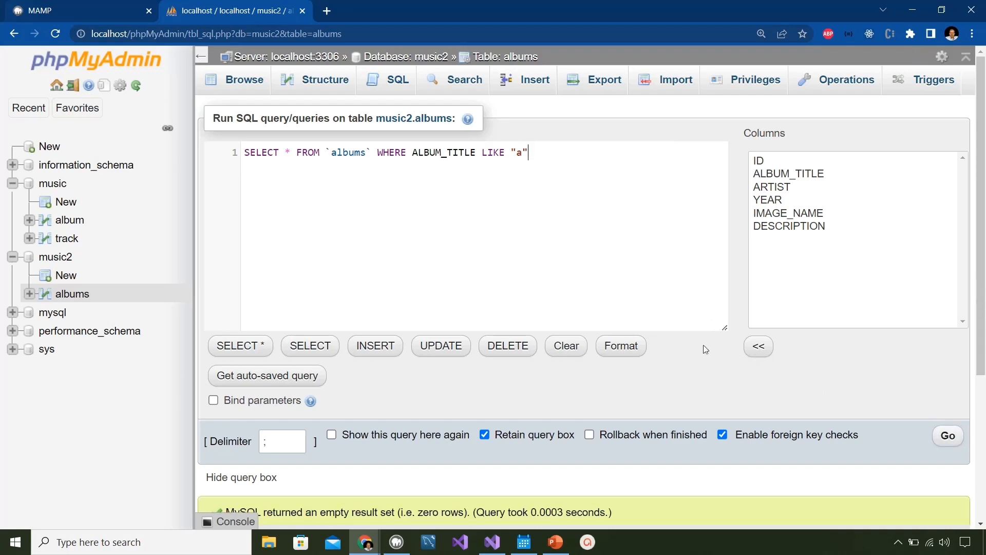
scroll(531, 293, "down", 3)
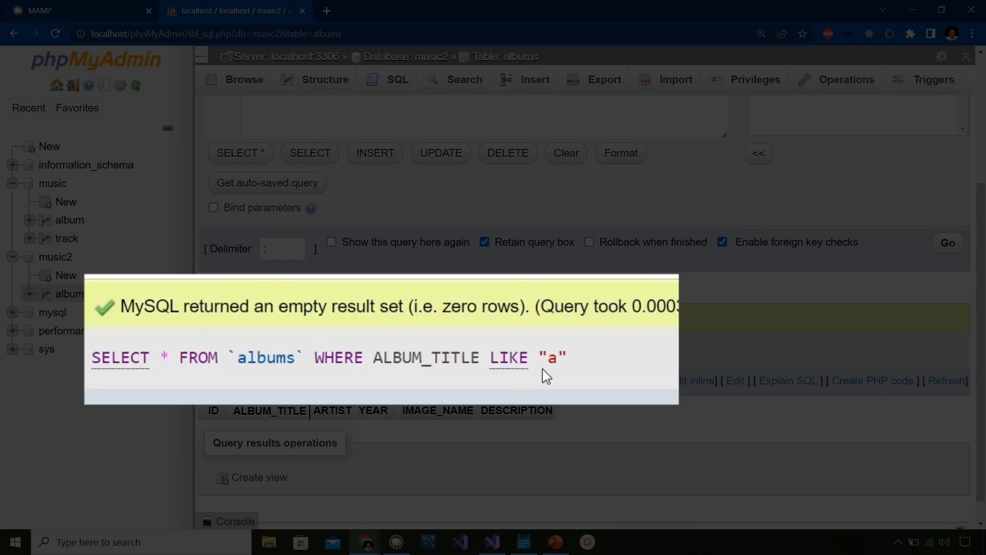
scroll(477, 357, "up", 5)
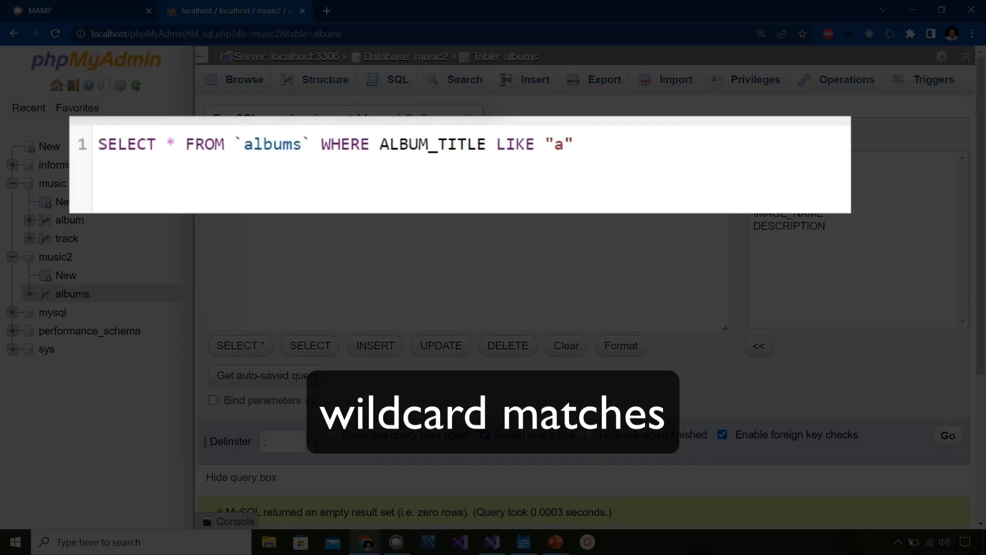
type("%")
Step: Change the pattern to "%a%" and rerun, returning Abbey Road, Yellow Submarine and Hard Days Night
key("Right")
type("%")
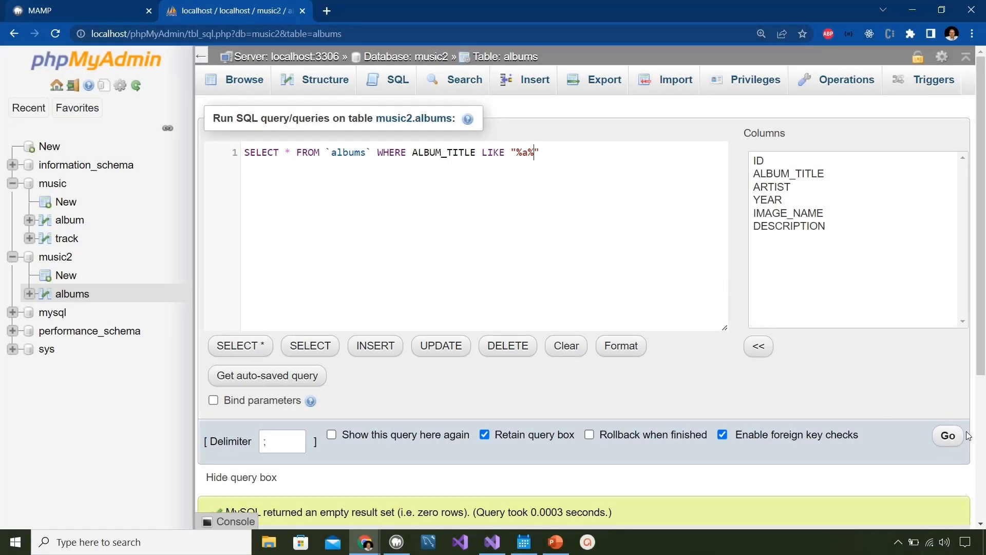
left_click(948, 435)
scroll(530, 246, "down", 1)
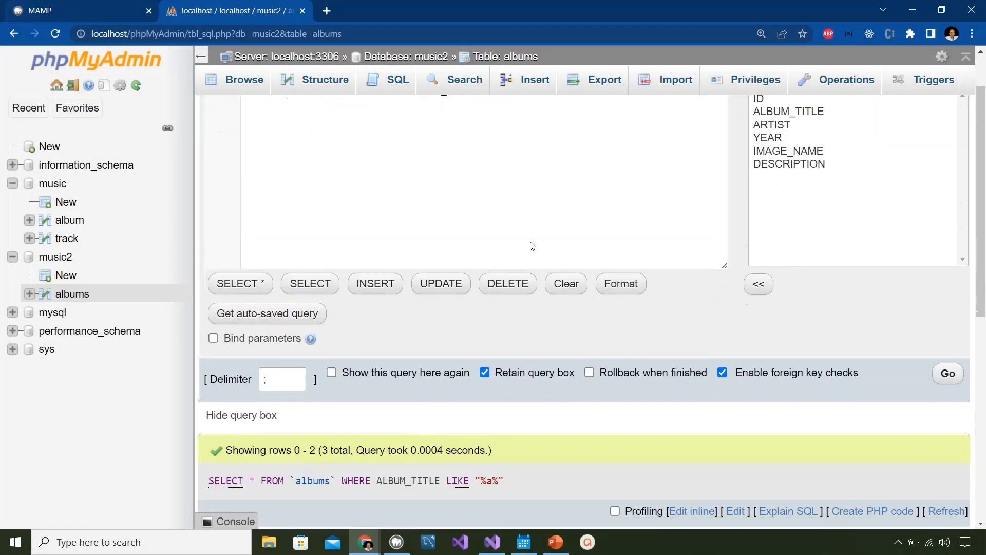
scroll(530, 246, "down", 3)
scroll(530, 241, "down", 3)
scroll(530, 241, "down", 3)
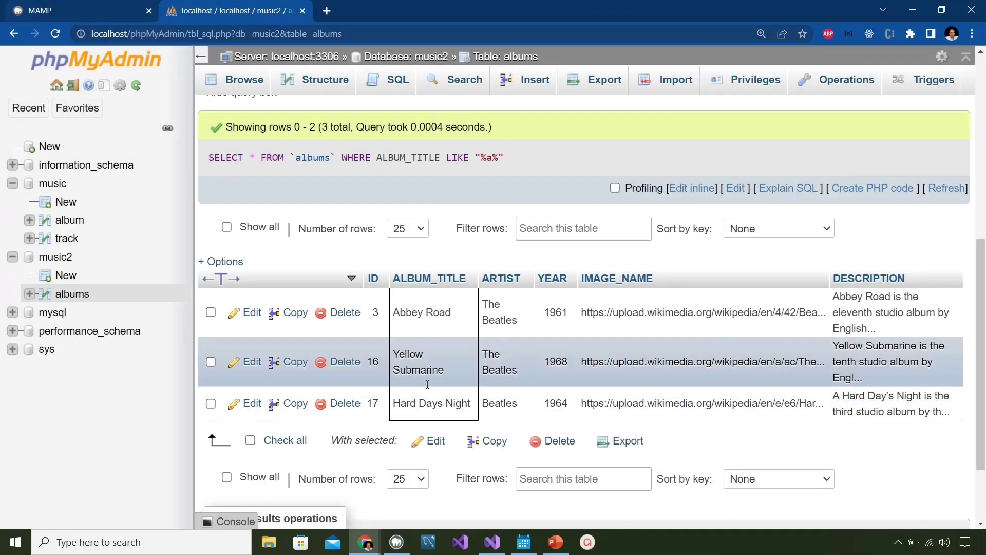
scroll(448, 349, "up", 5)
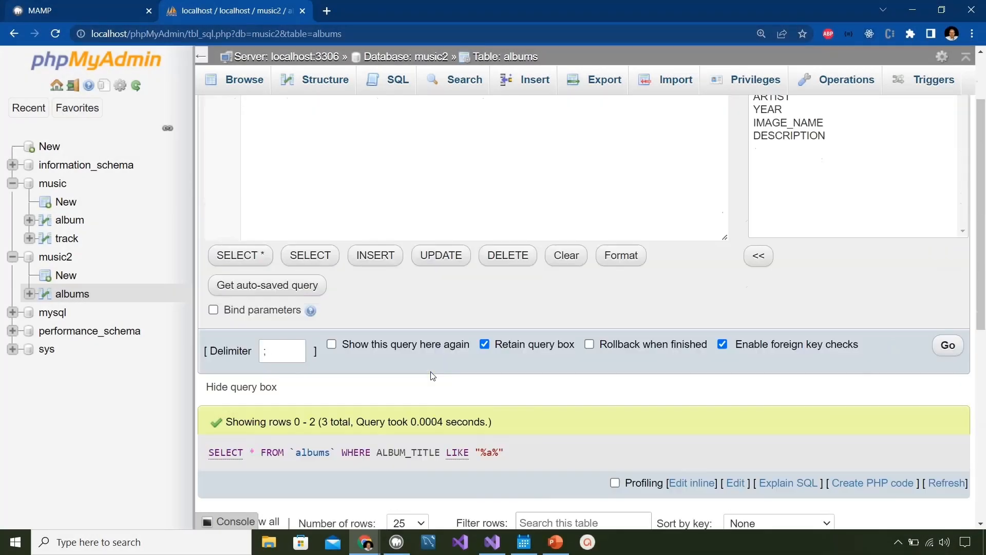
scroll(449, 348, "up", 3)
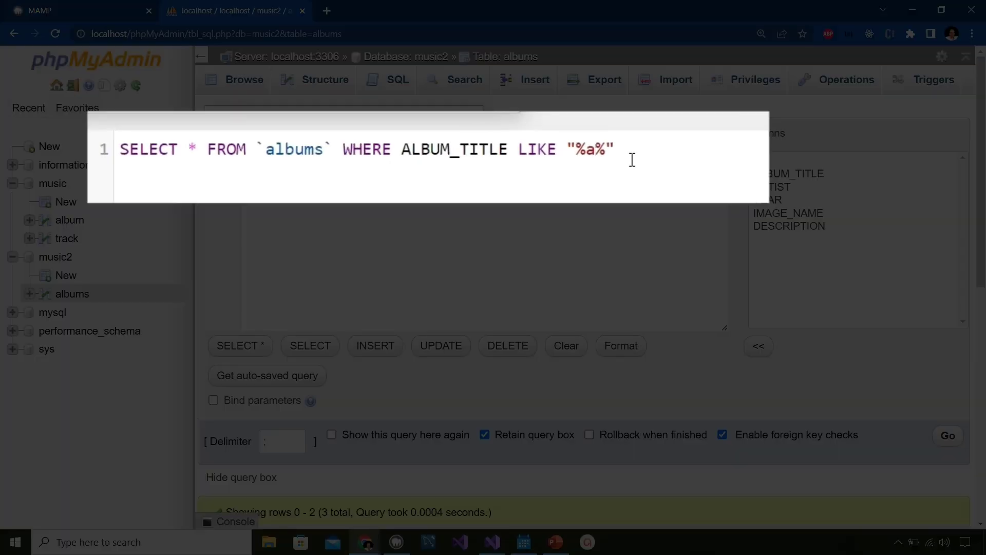
left_click(595, 149)
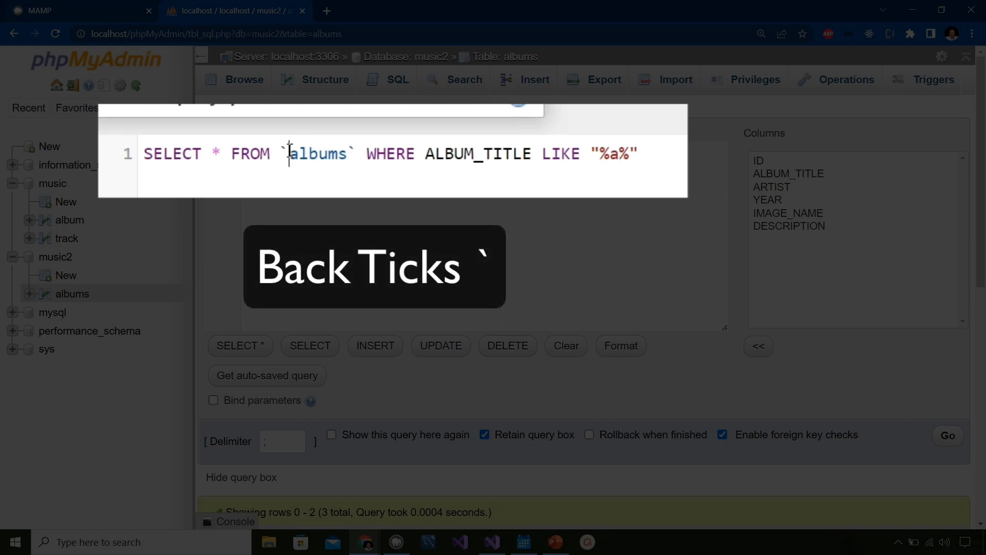
Step: Remove the backticks around albums and re-run the query, still getting the three %a% rows
left_click_drag(331, 152, 345, 153)
left_click(357, 154)
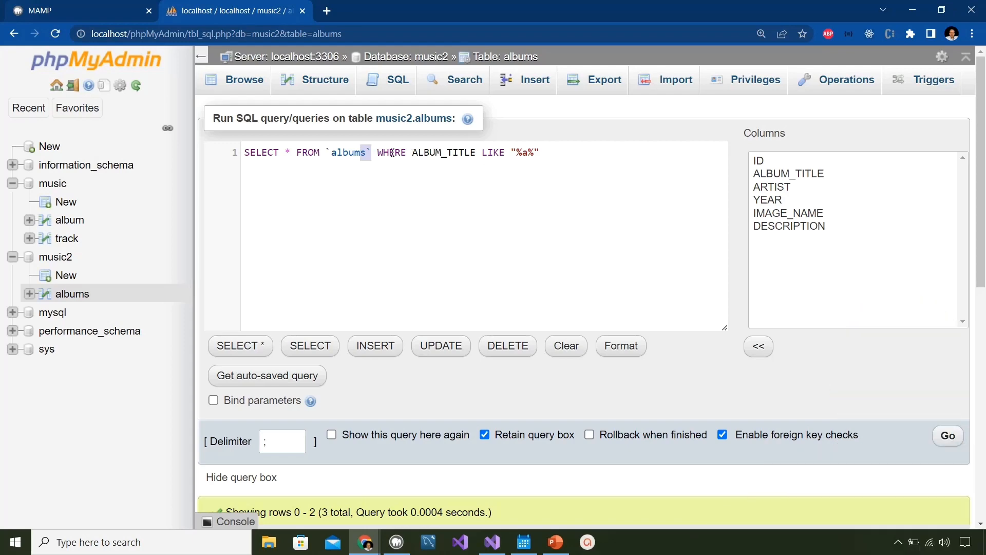
left_click(374, 152)
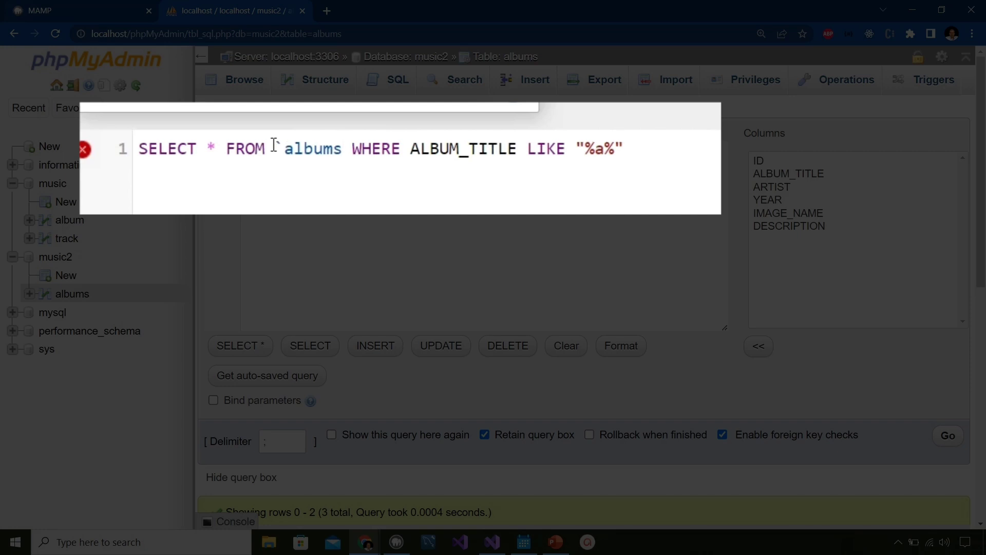
left_click(279, 149)
key("BackSpace")
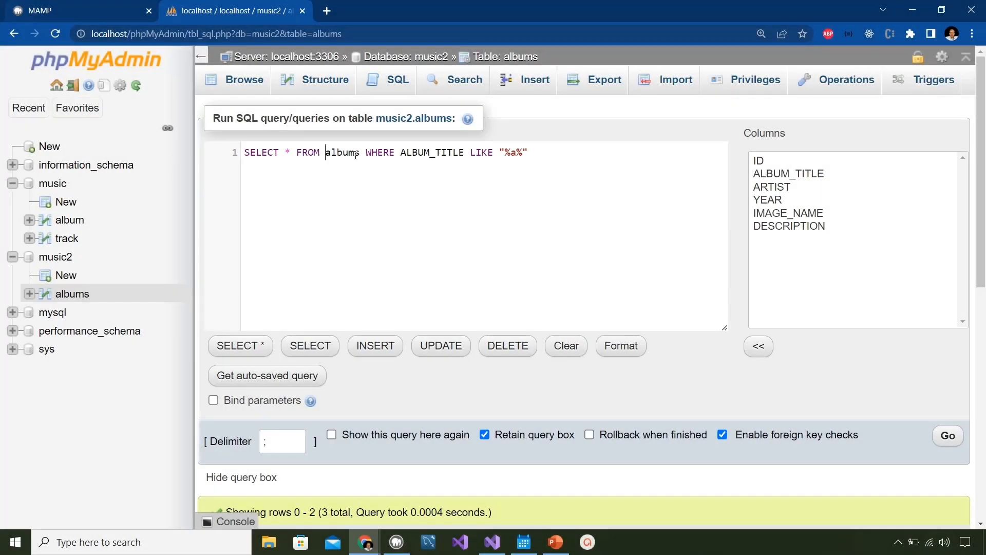
left_click(947, 436)
scroll(377, 222, "down", 5)
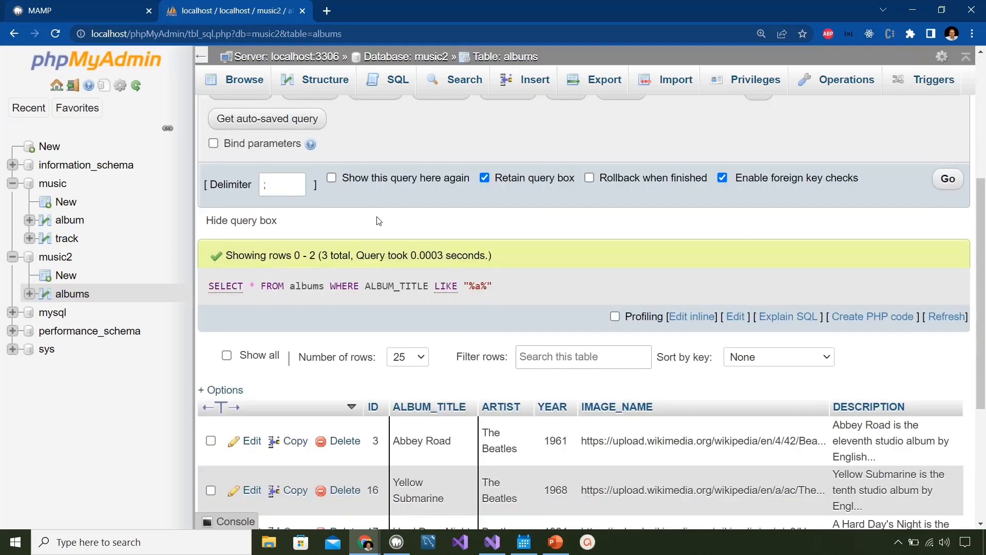
scroll(375, 221, "up", 5)
type("`")
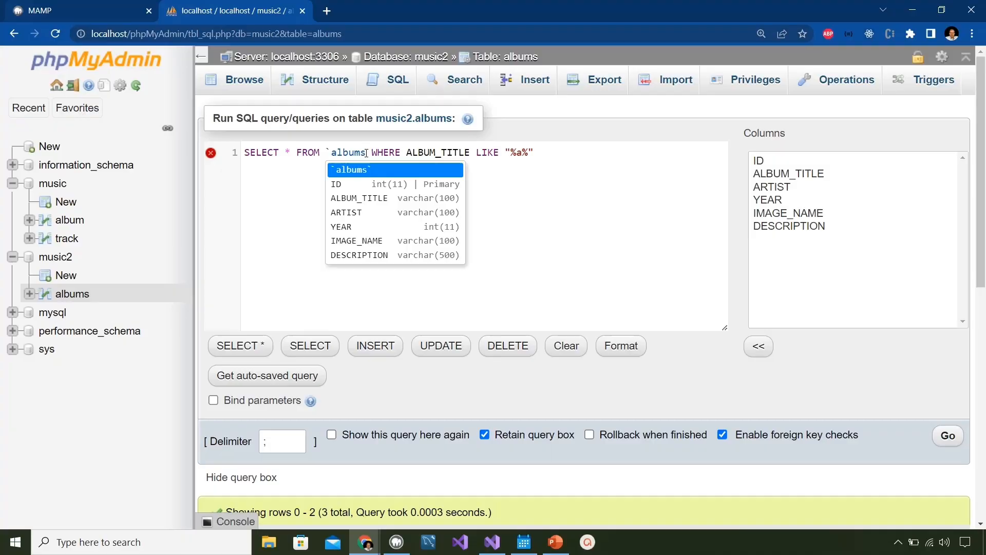
left_click(361, 152)
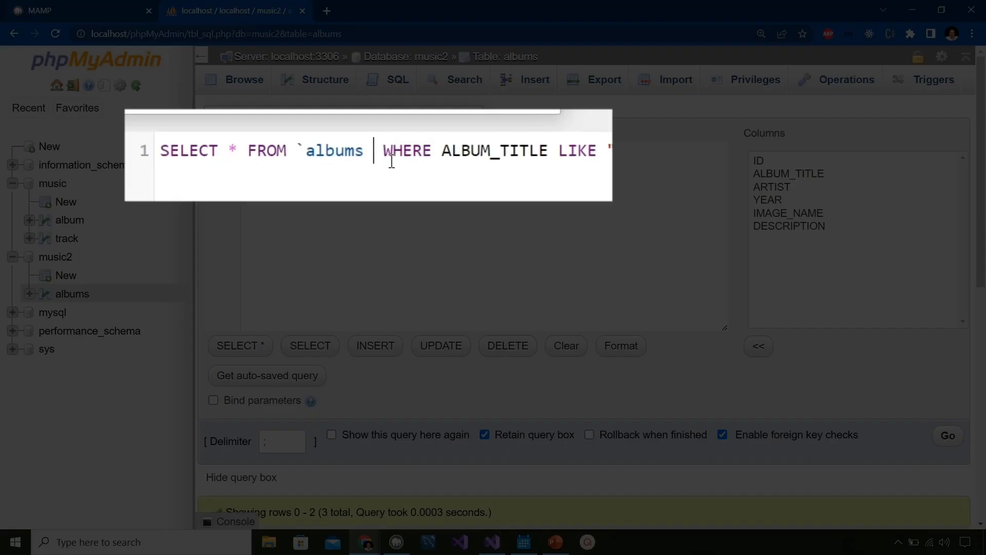
type("collection ")
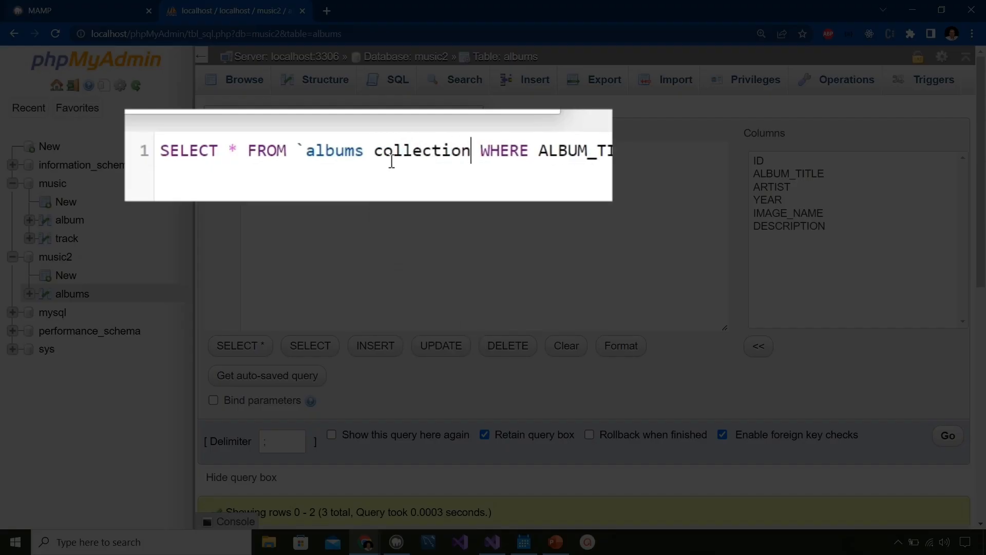
type("`")
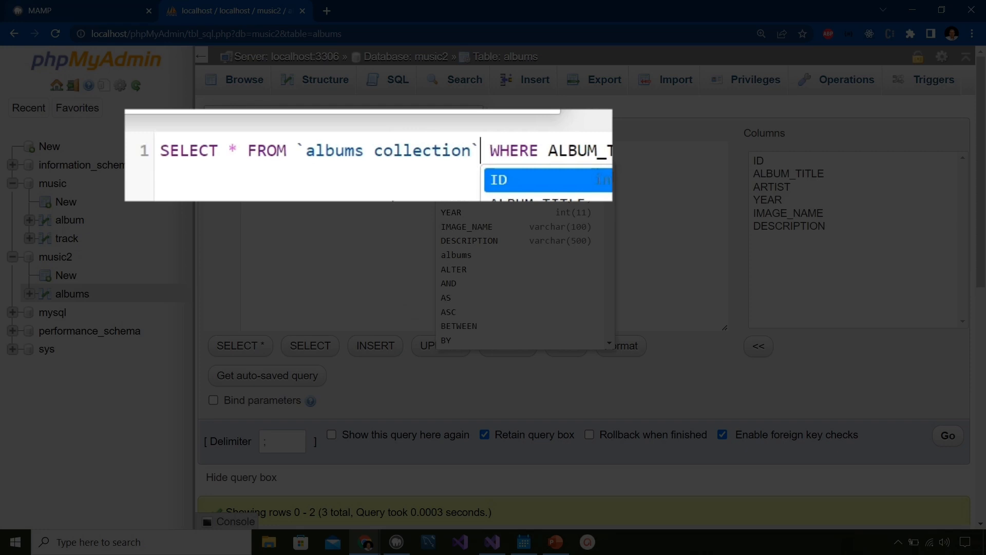
key("Escape")
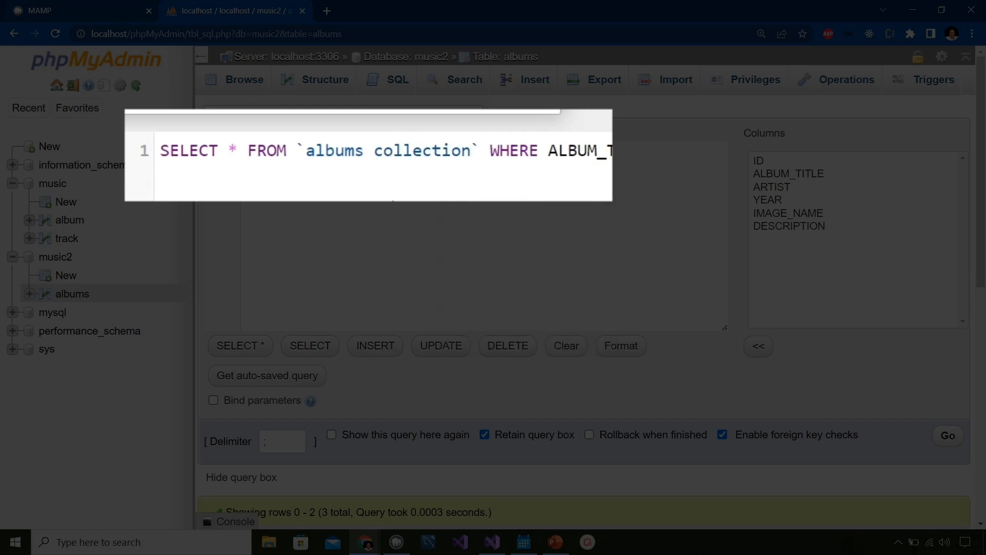
left_click(306, 152)
key("BackSpace")
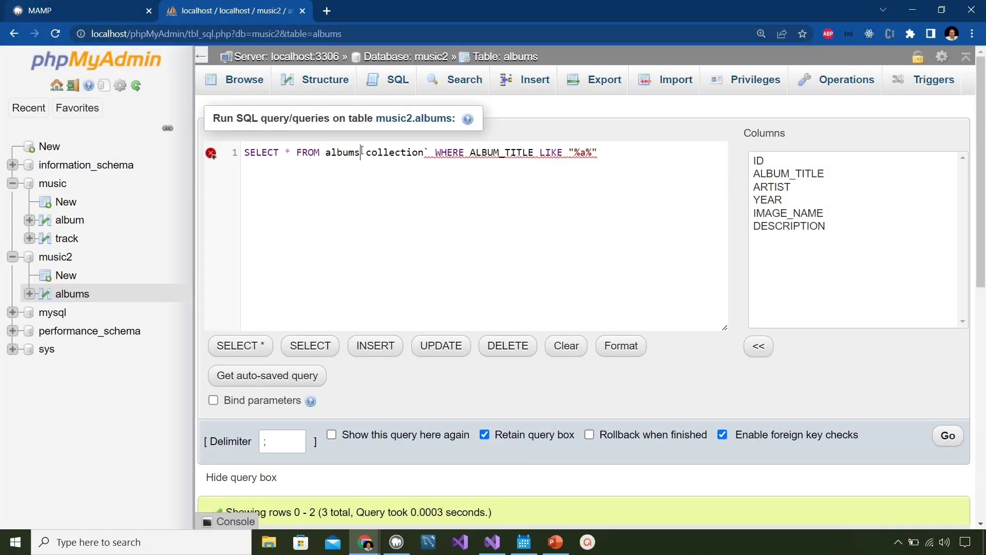
left_click_drag(361, 152, 425, 152)
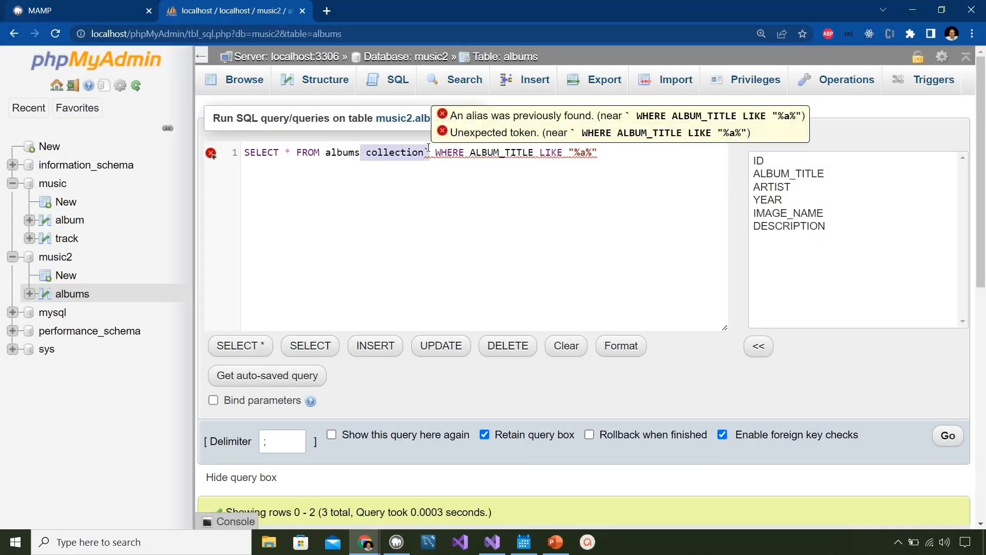
key("BackSpace")
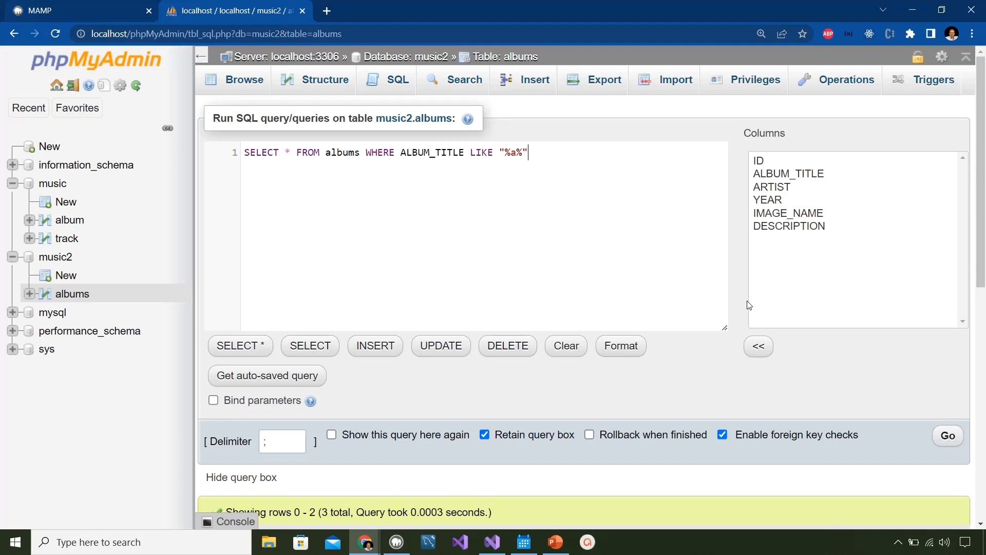
Step: Run SELECT * FROM albums WHERE ALBUM_TITLE LIKE "%a%", returning Abbey Road, Yellow Submarine and Hard Days Night
left_click(948, 438)
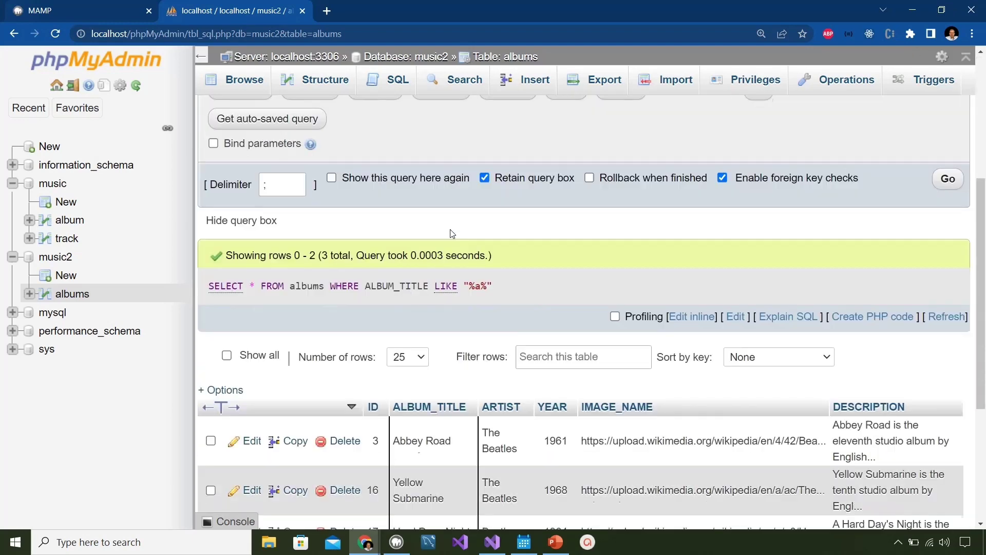
scroll(452, 233, "down", 5)
left_click(416, 247)
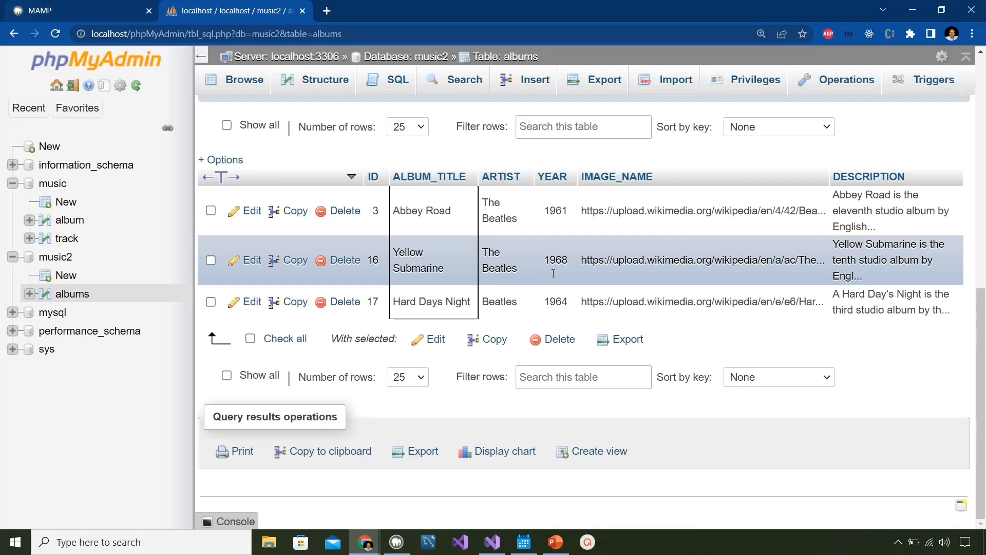
scroll(525, 256, "up", 1)
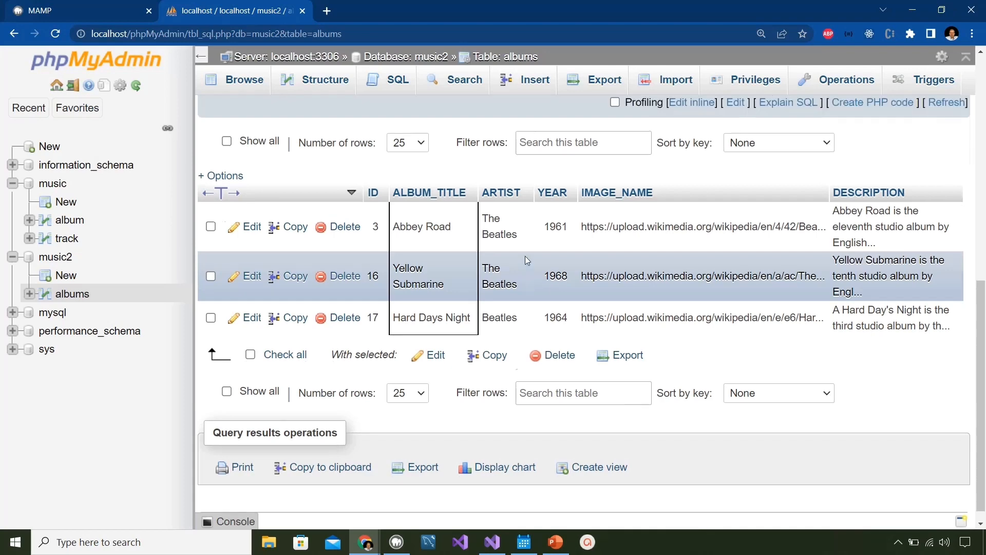
scroll(525, 256, "up", 5)
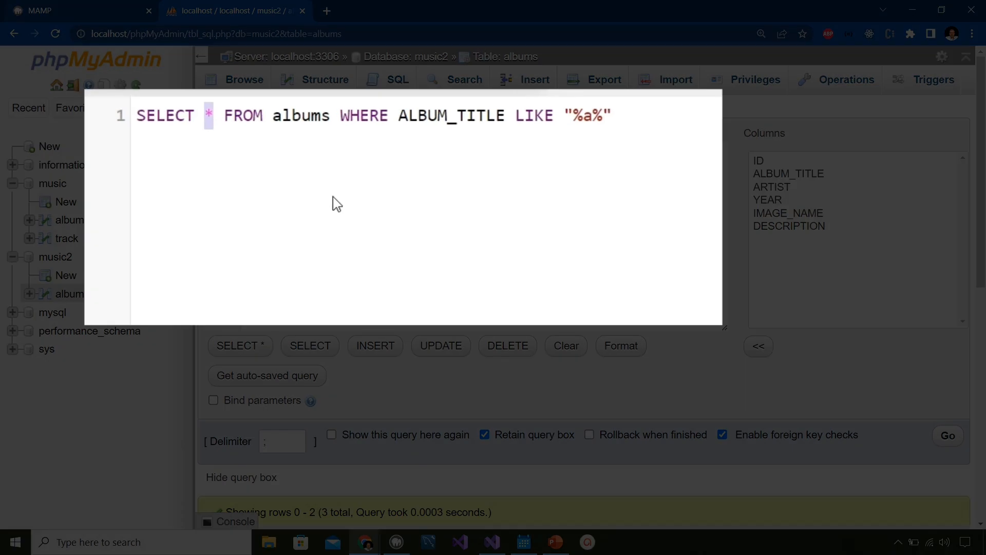
Step: Select only ALBUM_TITLE, YEAR instead of * and run the query for the three %a% albums
key("BackSpace")
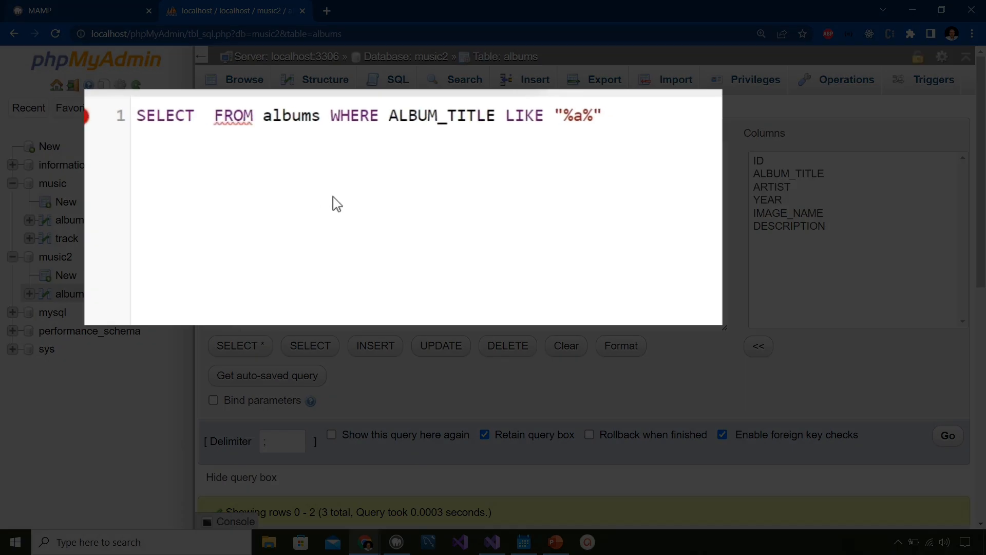
type("a")
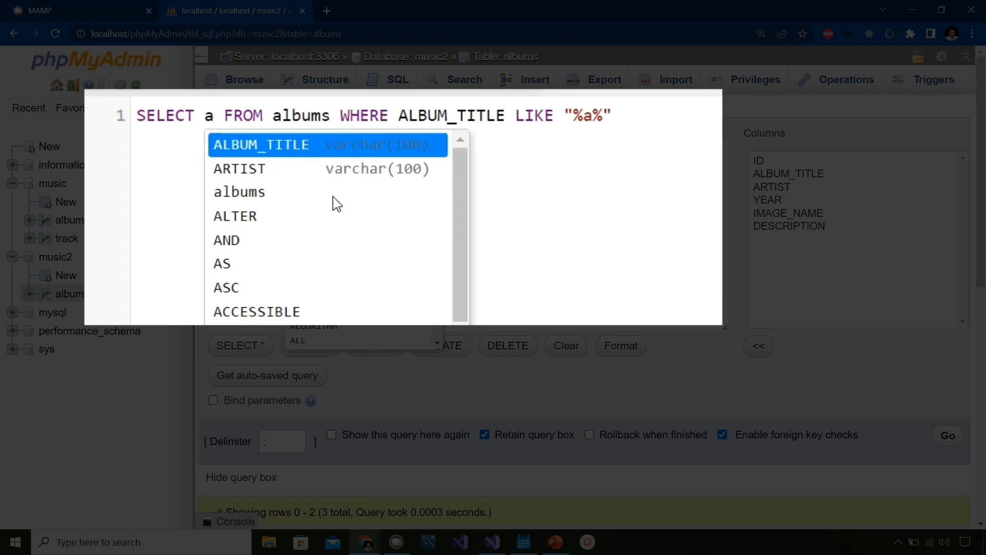
key("Return")
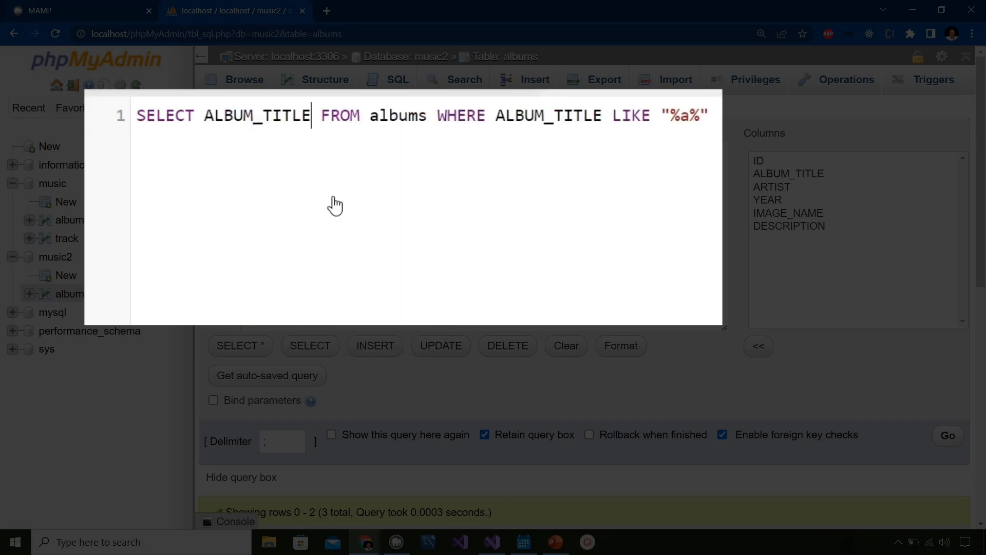
type(", ")
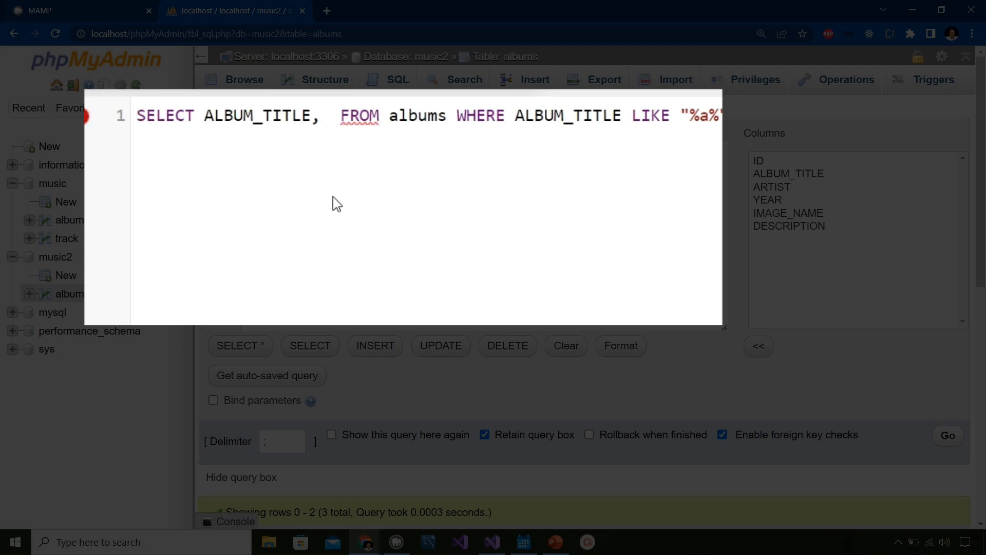
type("y")
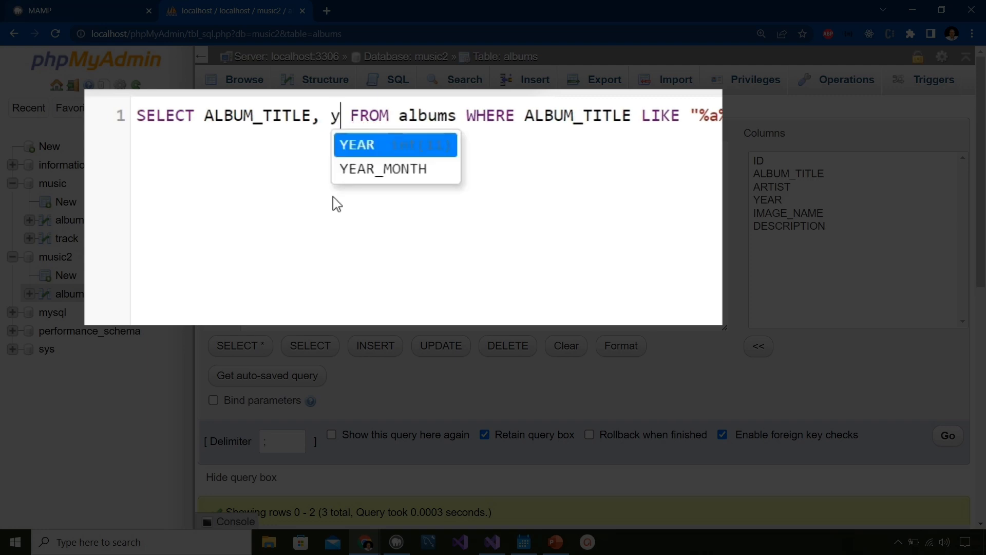
key("Return")
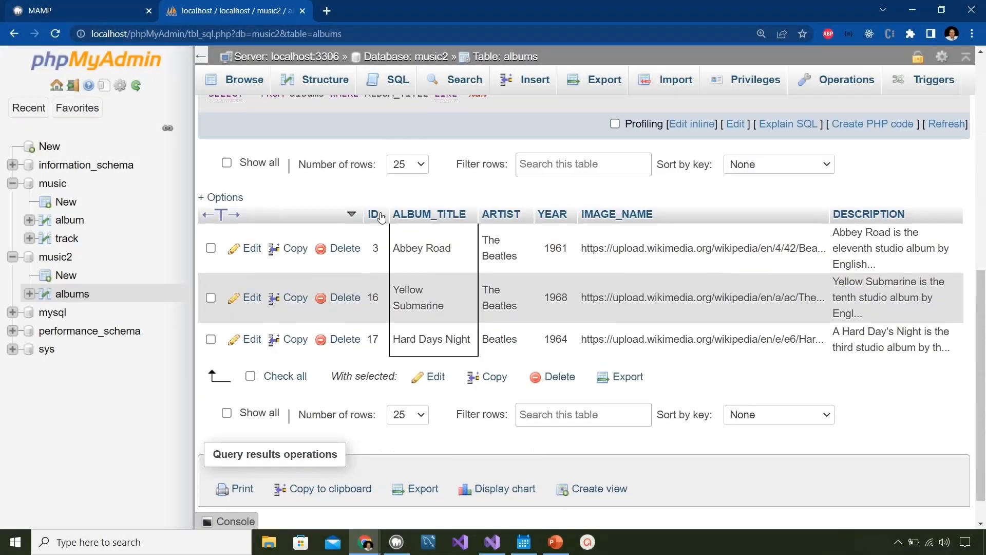
scroll(544, 218, "up", 1)
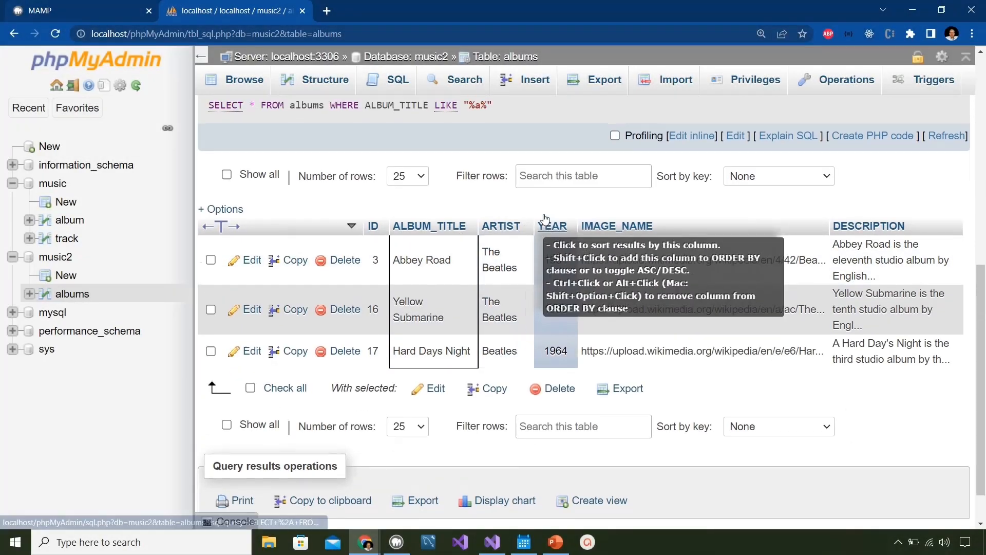
scroll(545, 218, "up", 5)
left_click(947, 435)
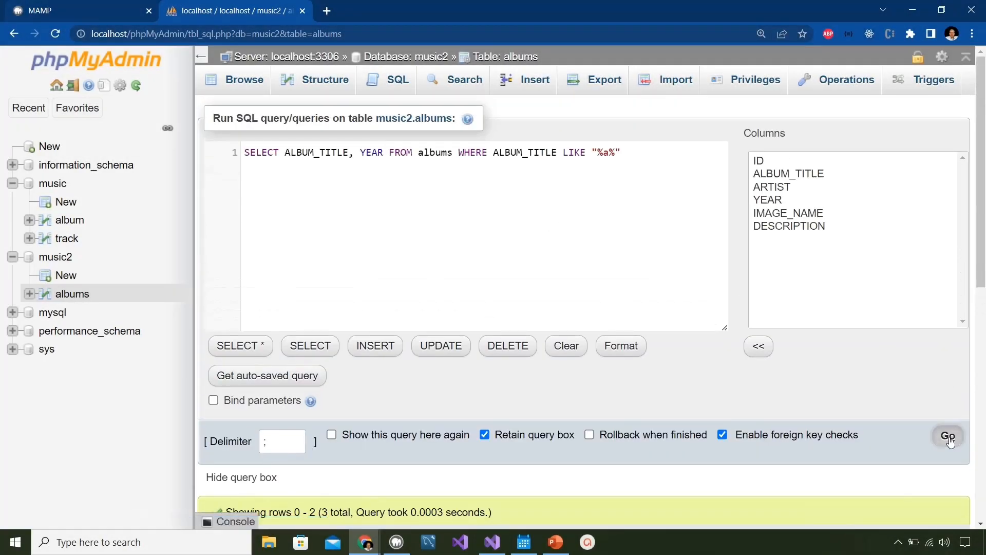
scroll(466, 224, "down", 3)
scroll(466, 223, "down", 1)
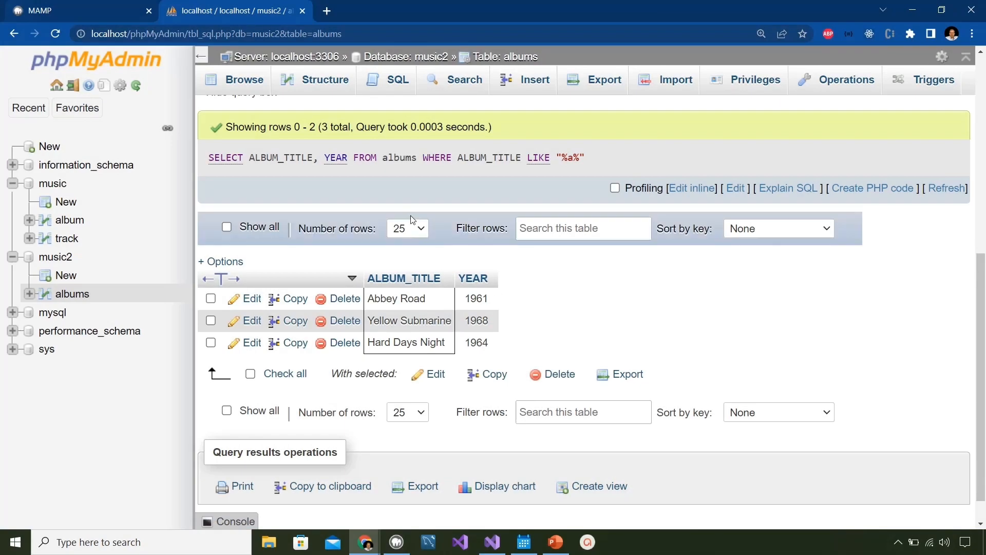
scroll(408, 232, "up", 5)
scroll(408, 216, "up", 3)
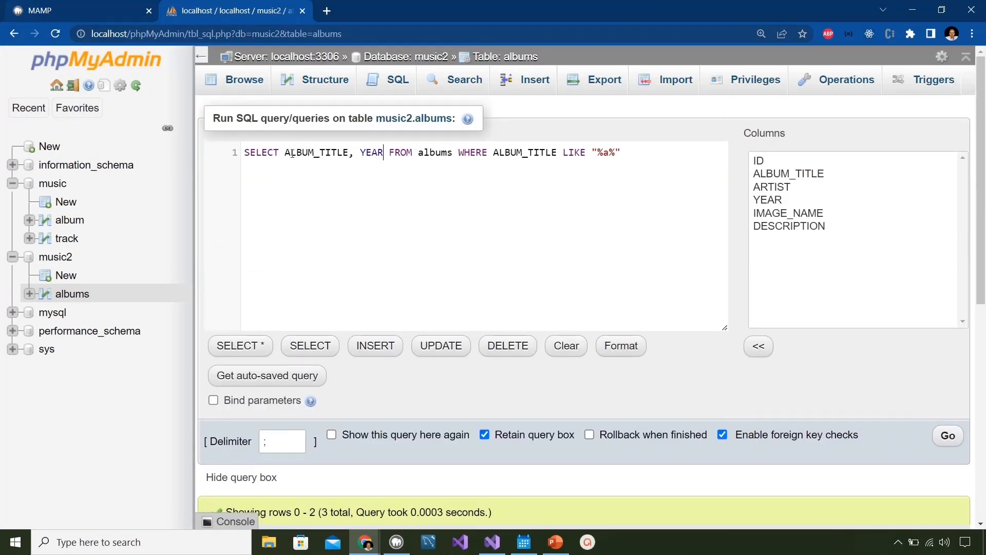
Step: Alias ALBUM_TITLE as Title and YEAR as DateOfPublish in the query
left_click_drag(284, 152, 390, 159)
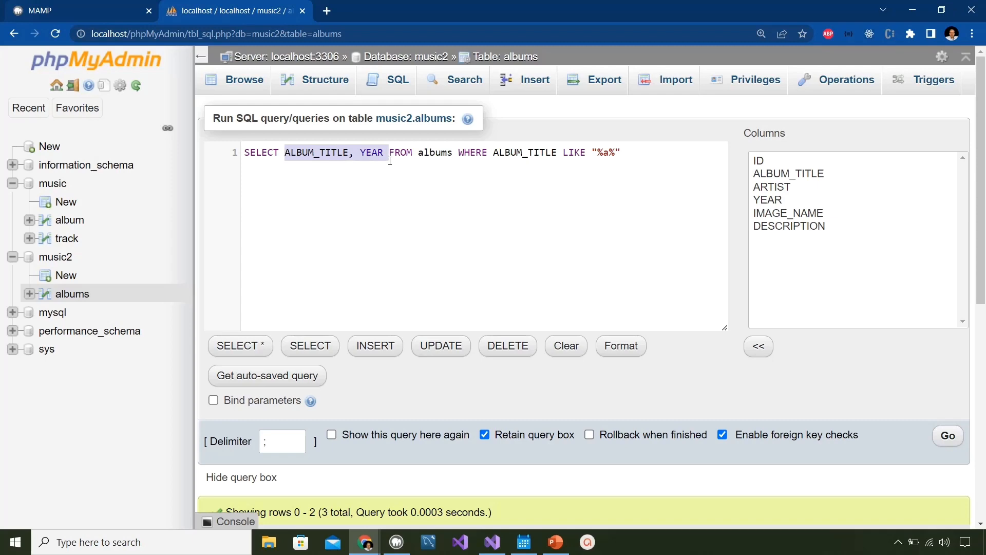
left_click(350, 152)
type("as")
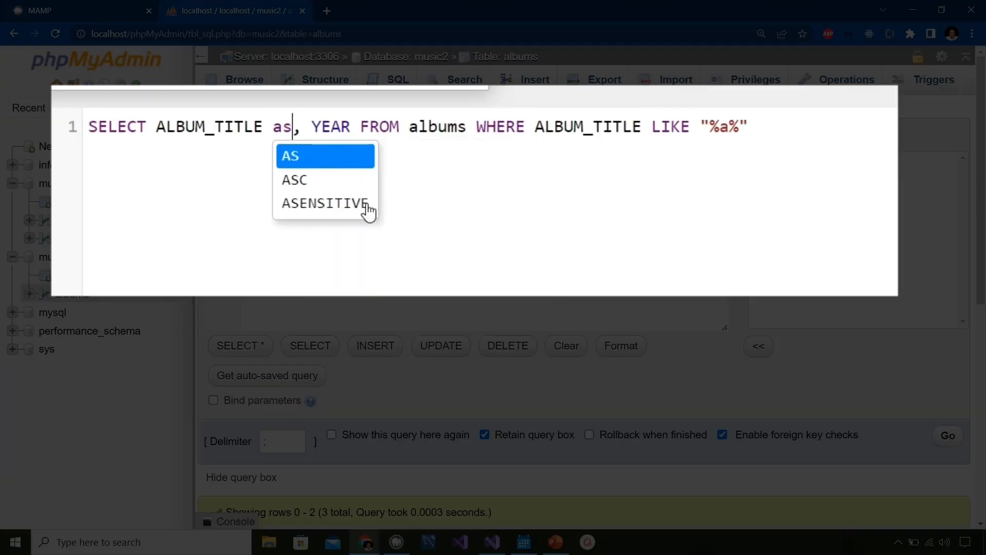
type(" Tit")
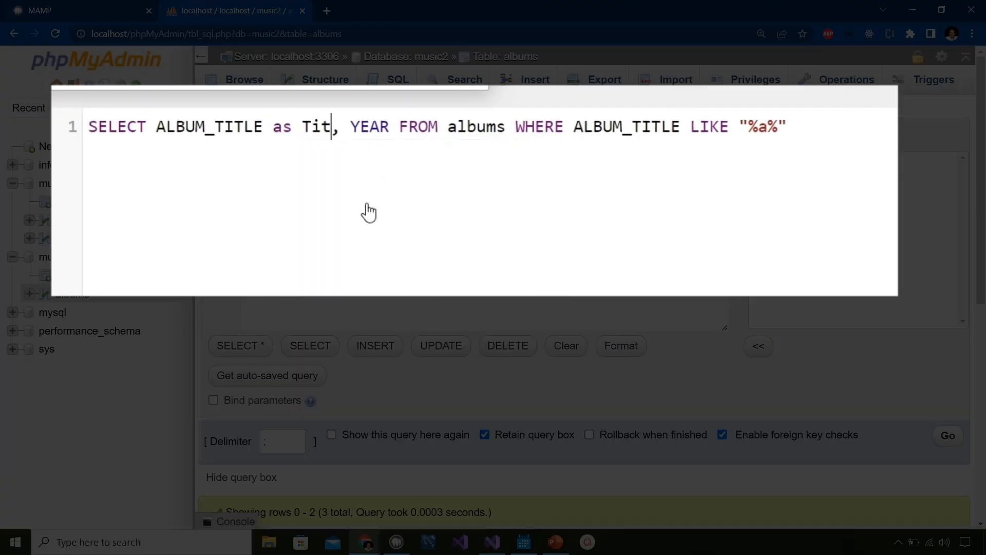
type("le")
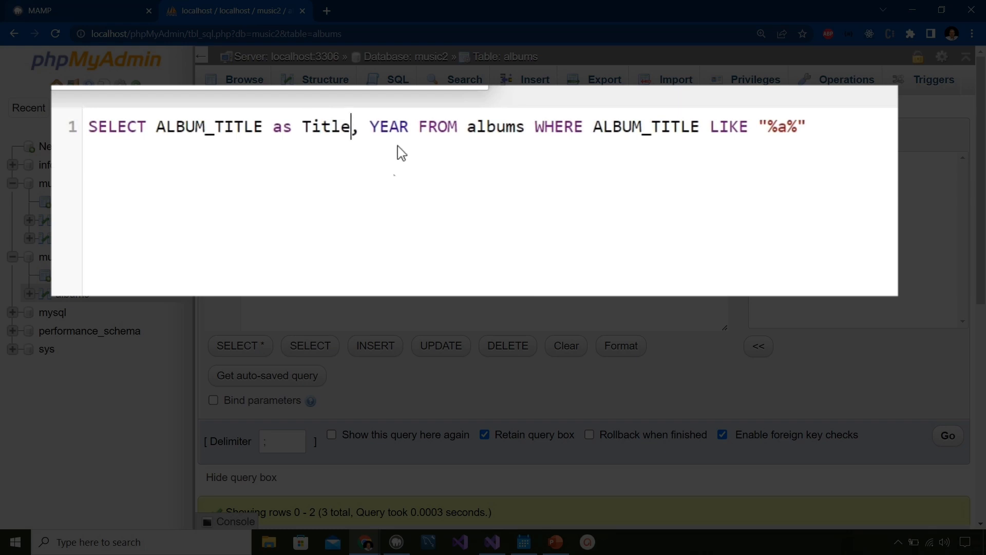
left_click(411, 127)
type("as ")
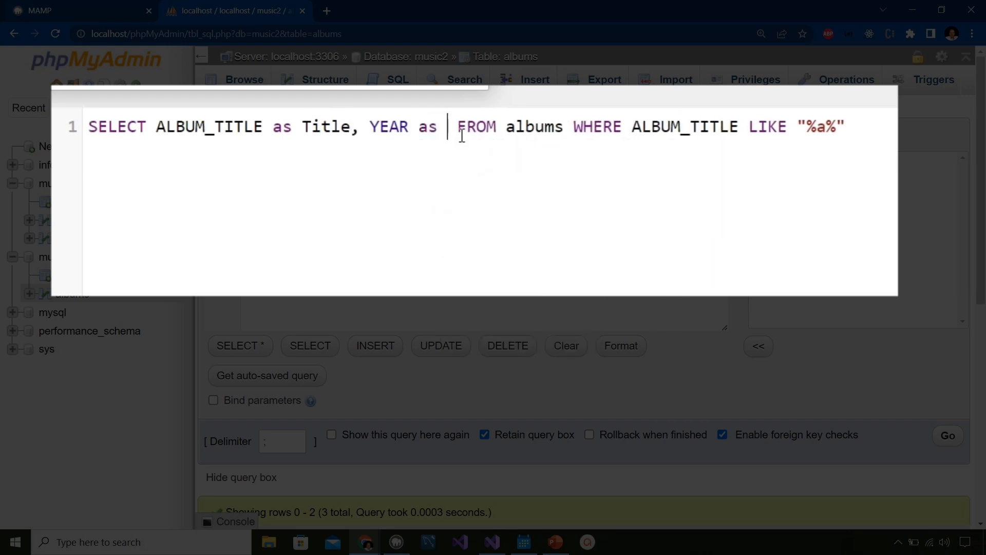
type("DateOf")
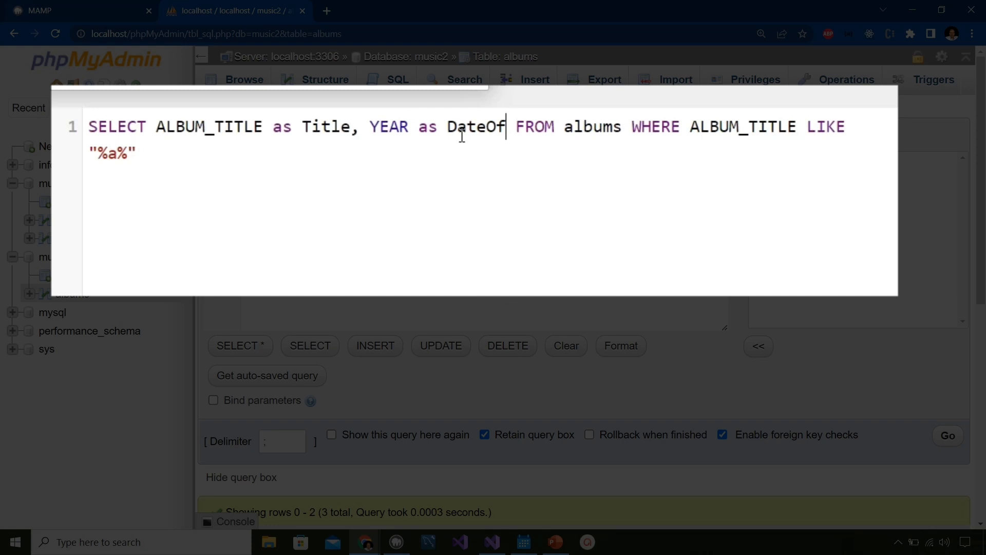
type("Publish")
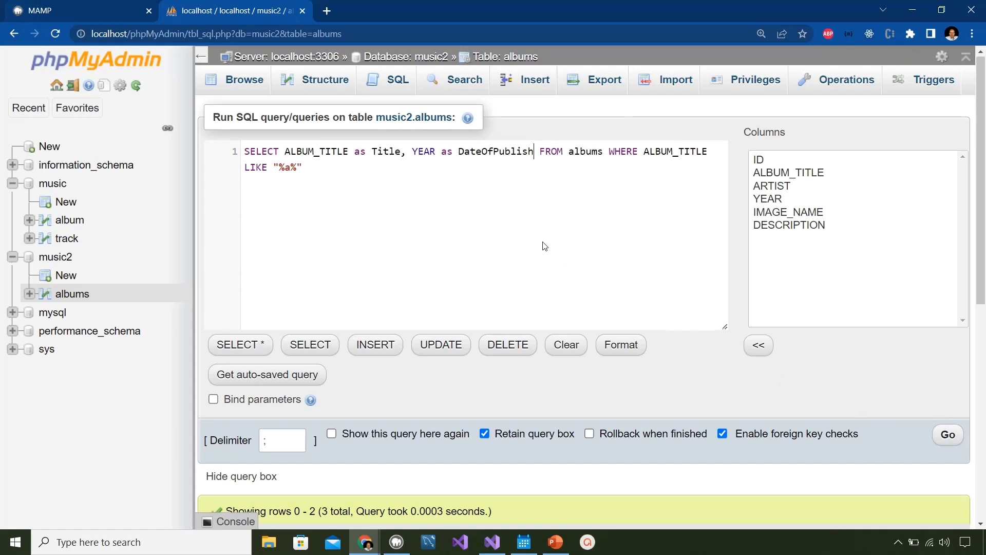
scroll(545, 249, "down", 3)
scroll(544, 249, "down", 3)
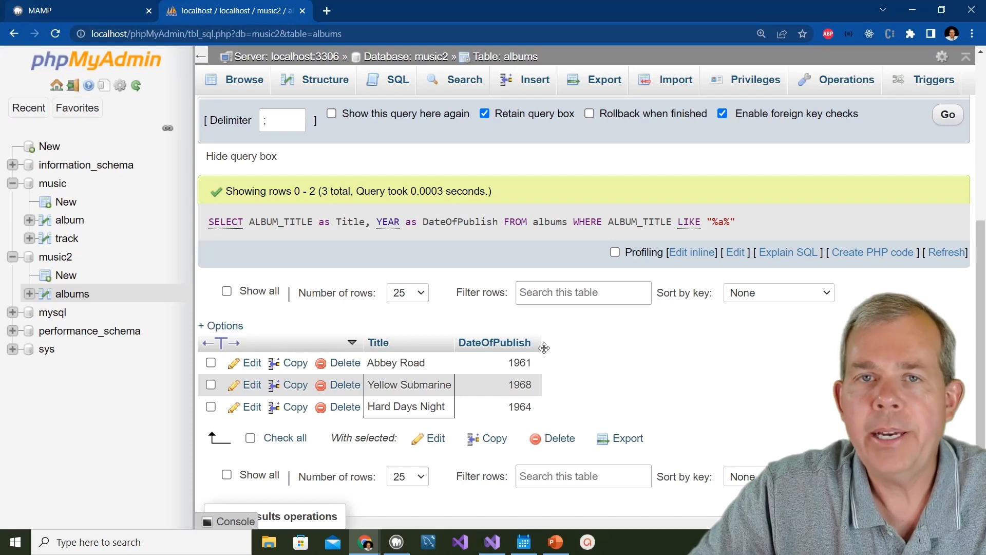
scroll(452, 311, "up", 5)
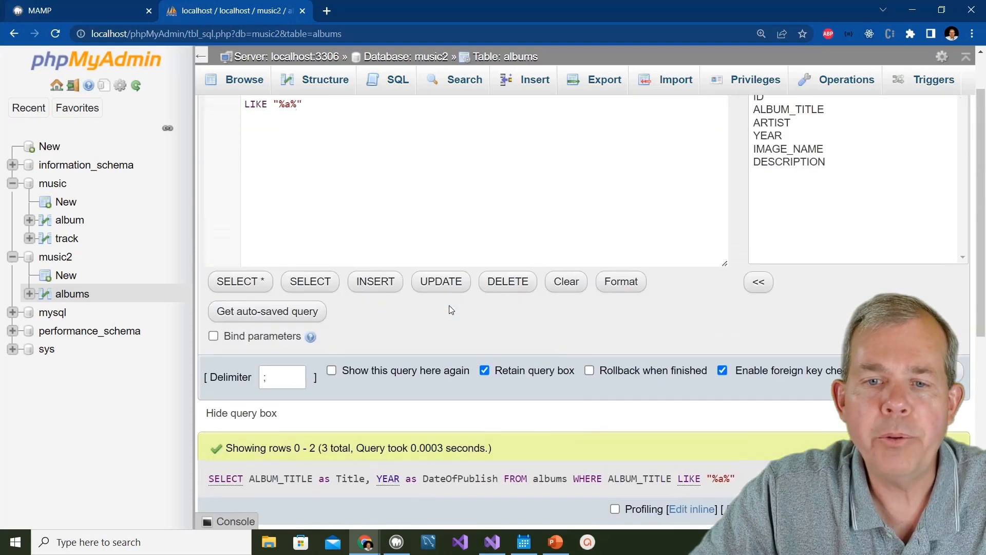